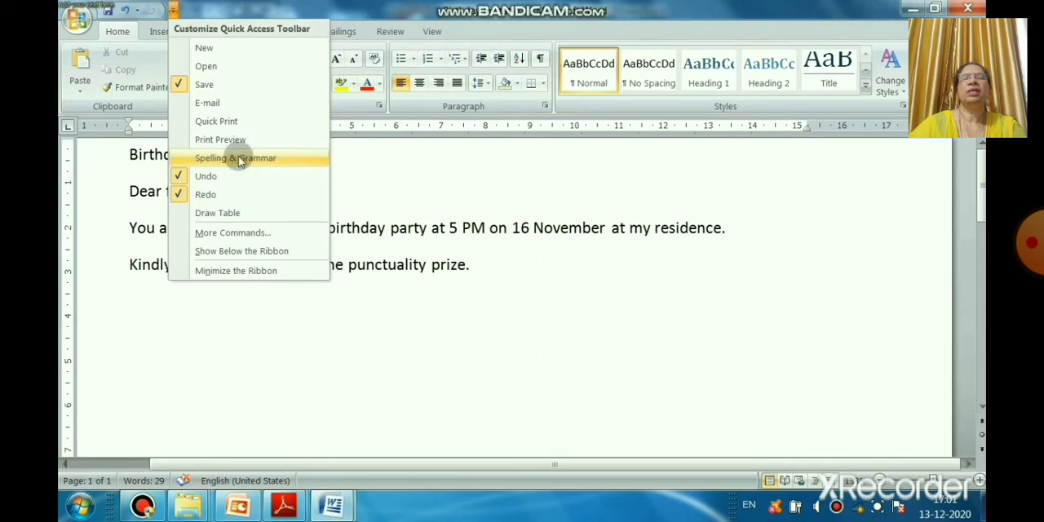
Step: Open the Quick Access Toolbar customization in Word Options and add the New and Open commands
click(77, 20)
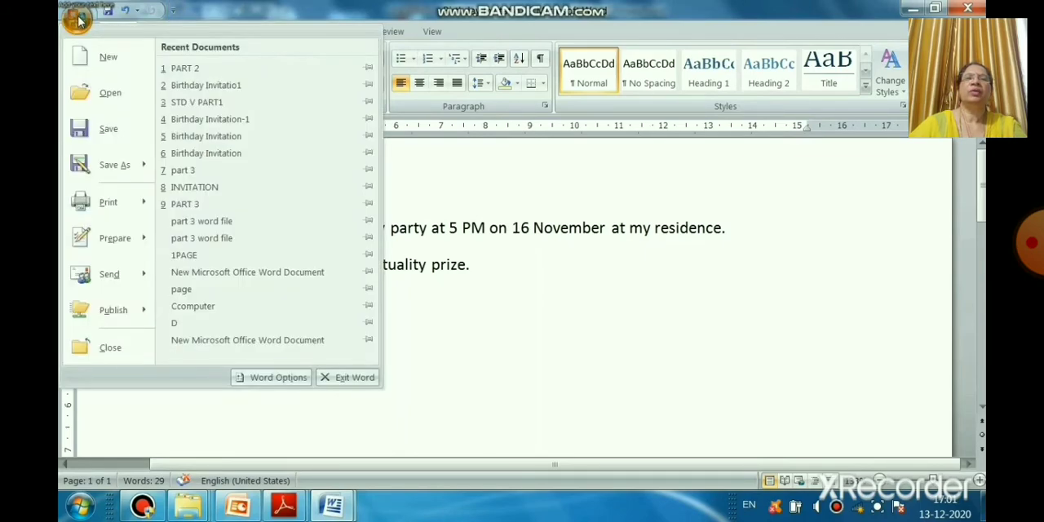
click(277, 378)
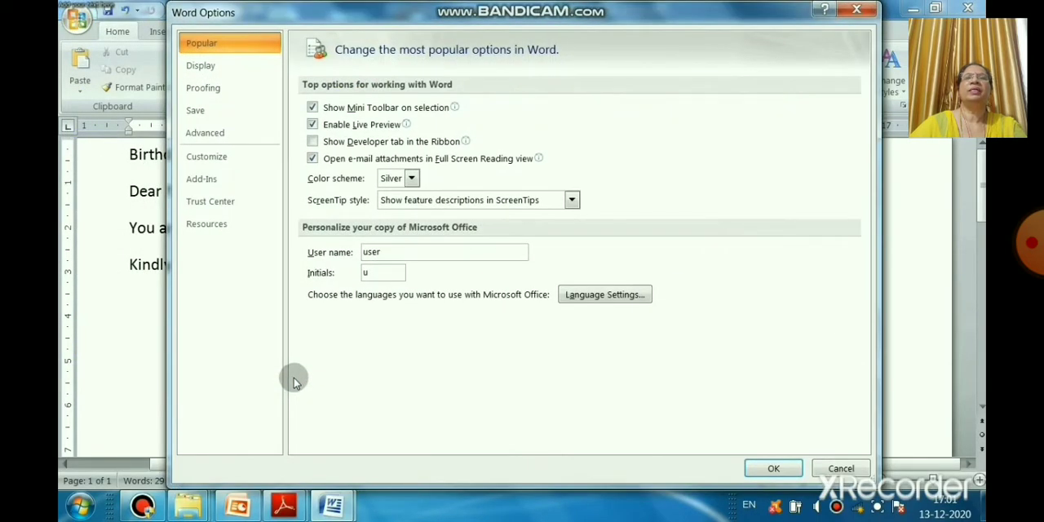
drag(336, 12, 417, 38)
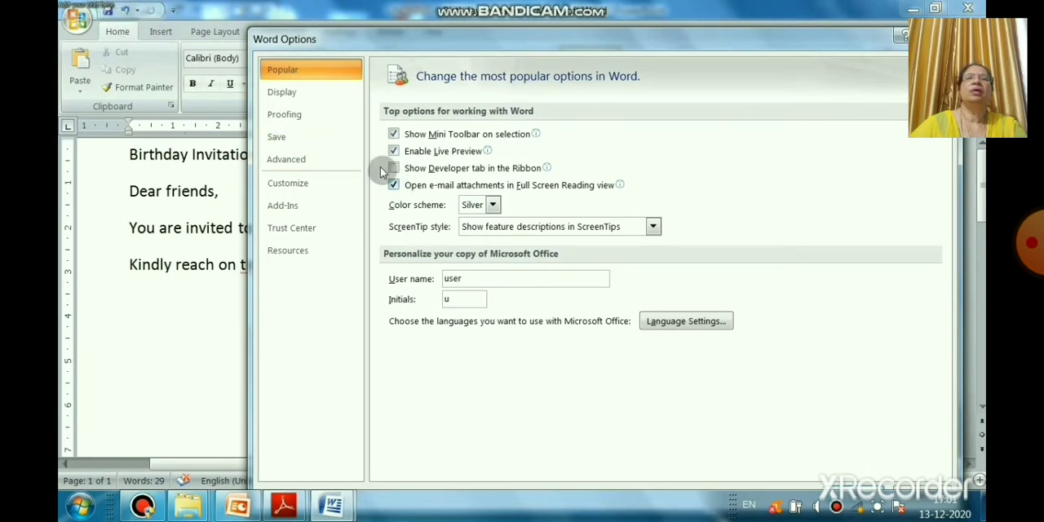
click(287, 191)
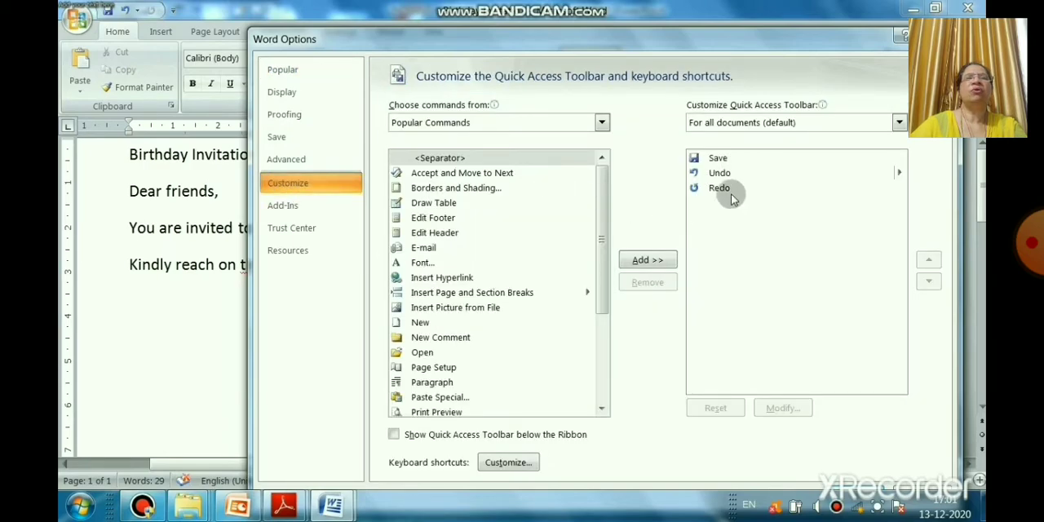
click(419, 323)
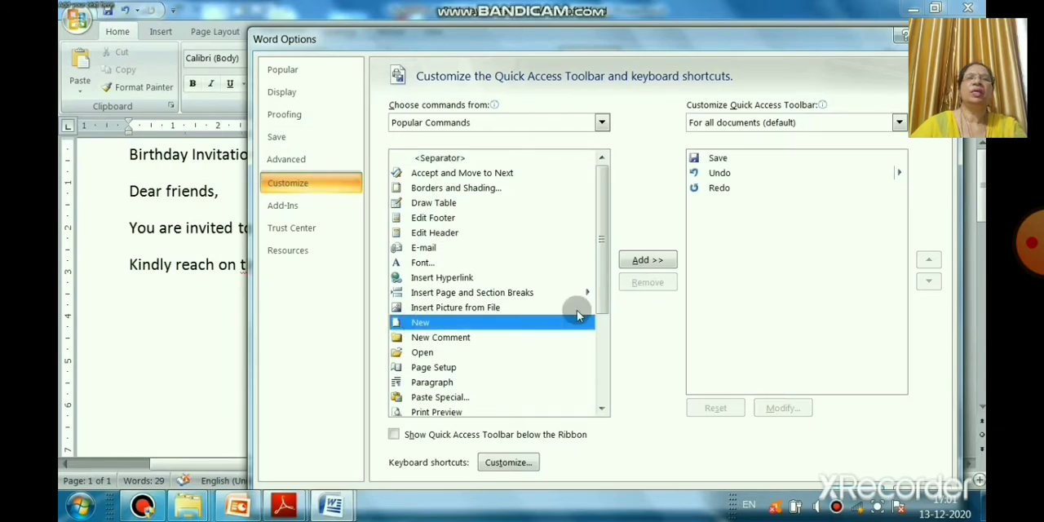
click(648, 259)
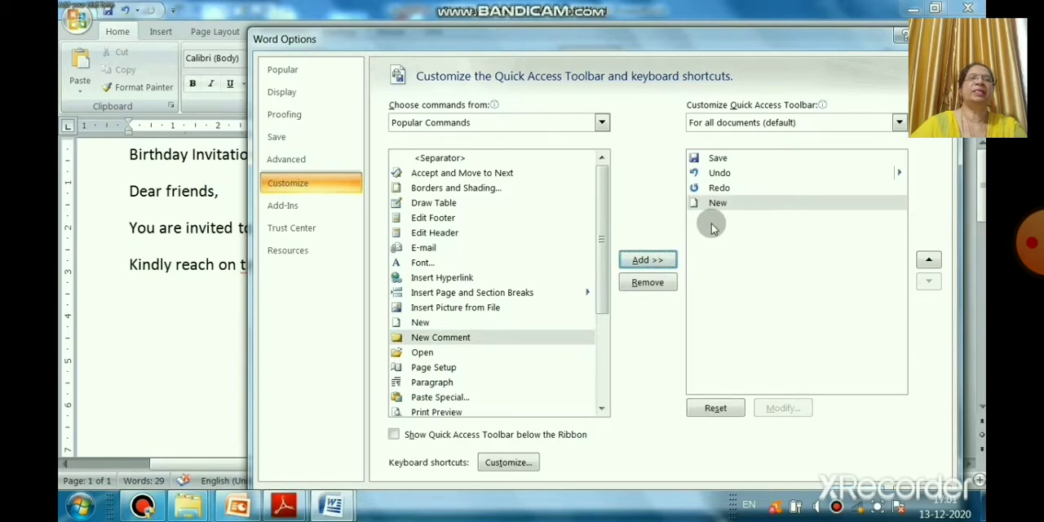
click(425, 352)
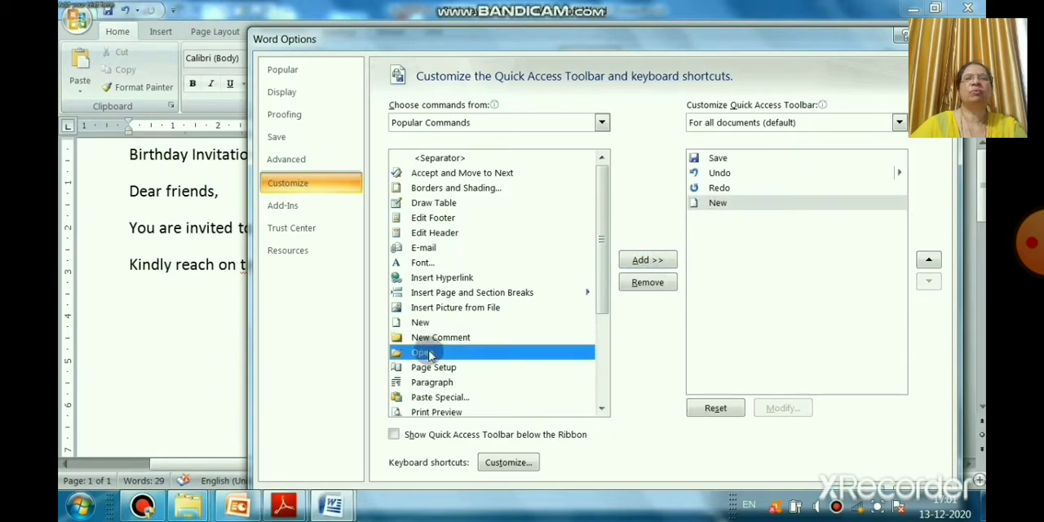
click(665, 260)
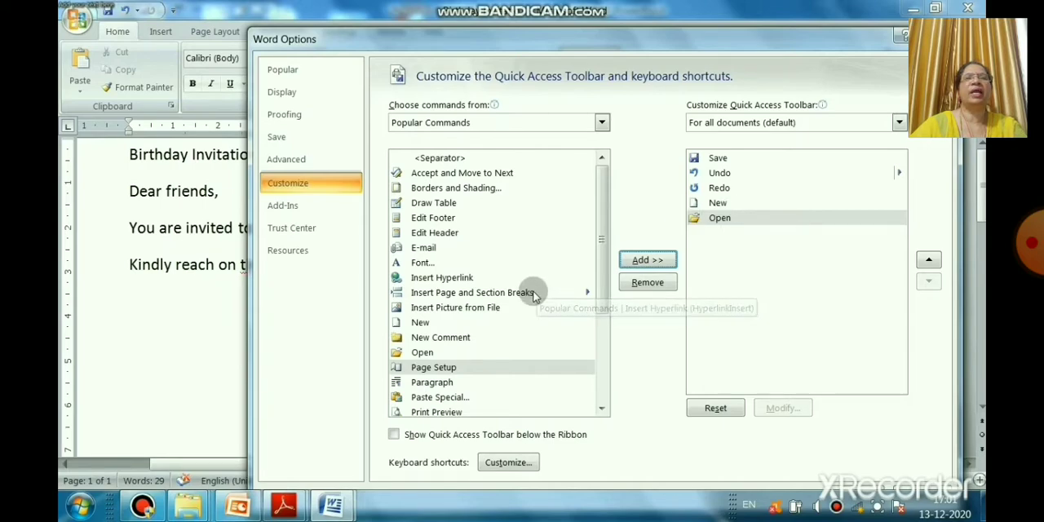
Step: Add the Font command to the Quick Access Toolbar and apply the customization
mouse_move(604, 302)
mouse_down()
mouse_move(610, 357)
mouse_move(620, 301)
mouse_up()
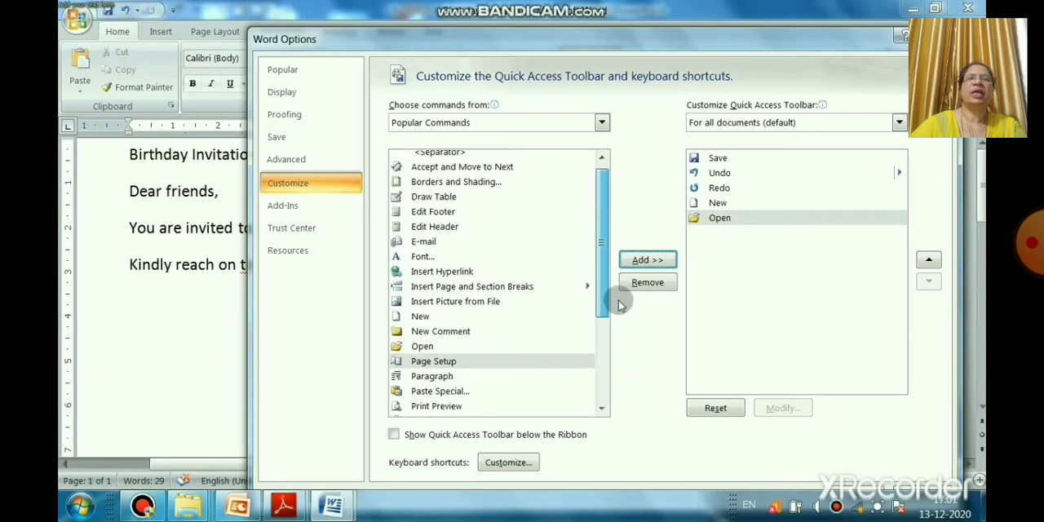
click(422, 257)
click(648, 260)
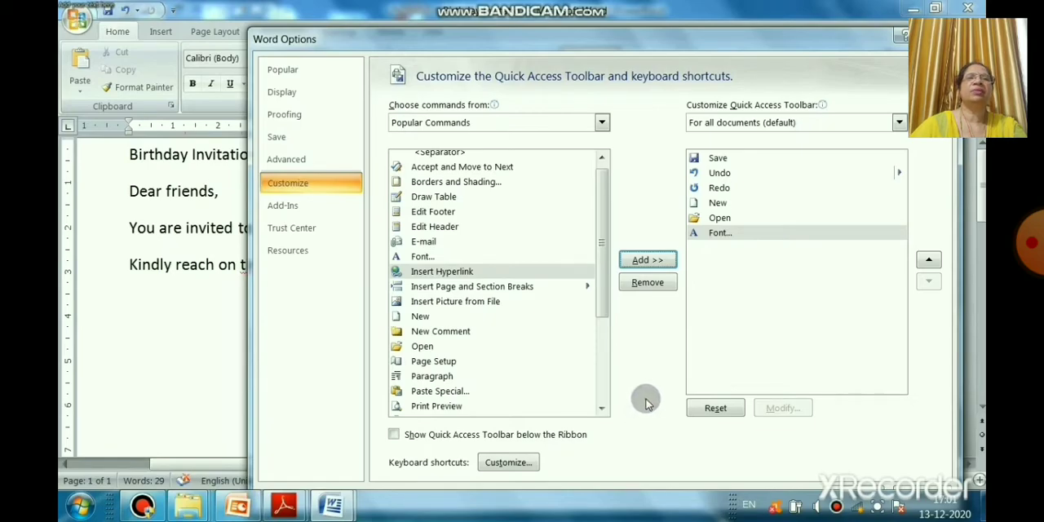
drag(787, 30, 780, 4)
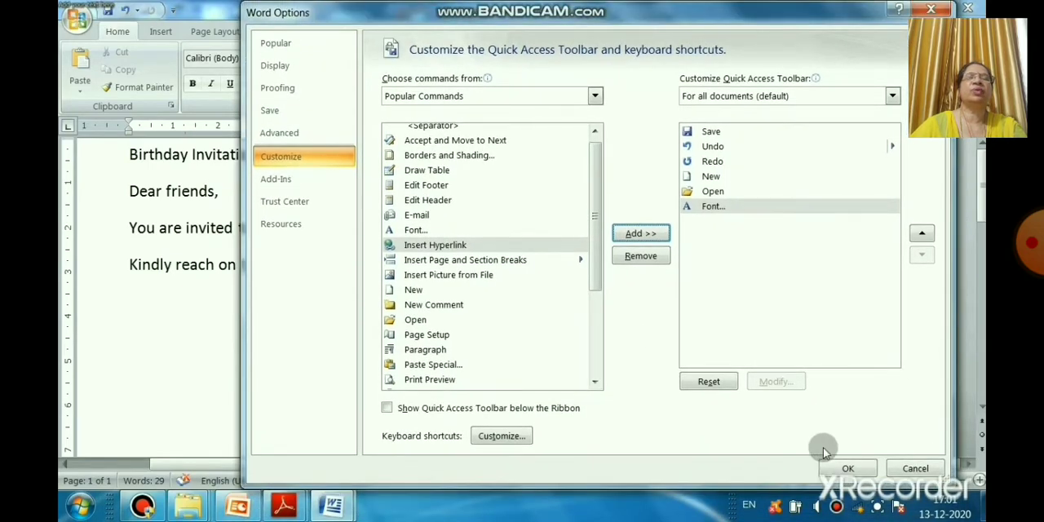
click(848, 470)
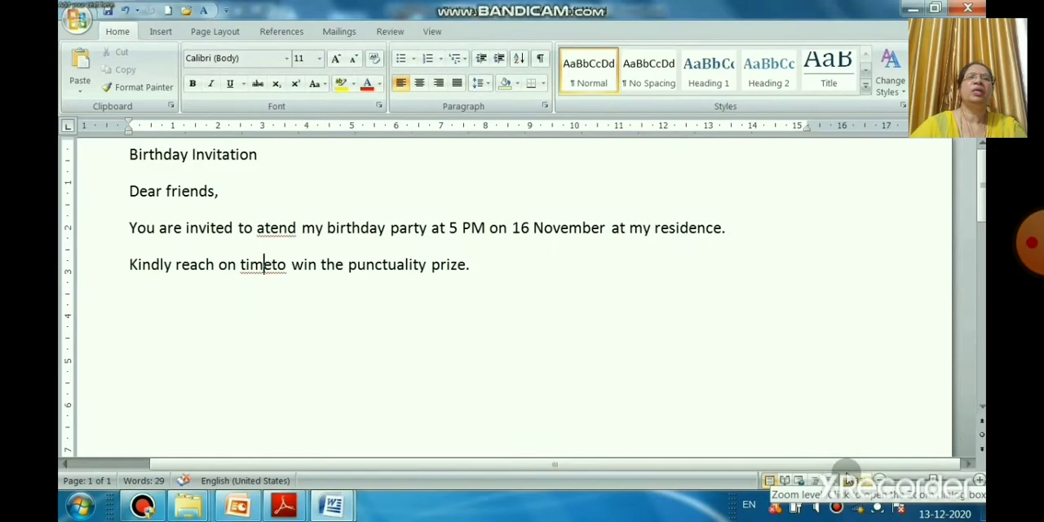
Step: Check the Quick Access Toolbar's command list, open the Font dialog from the toolbar and cancel it
click(227, 11)
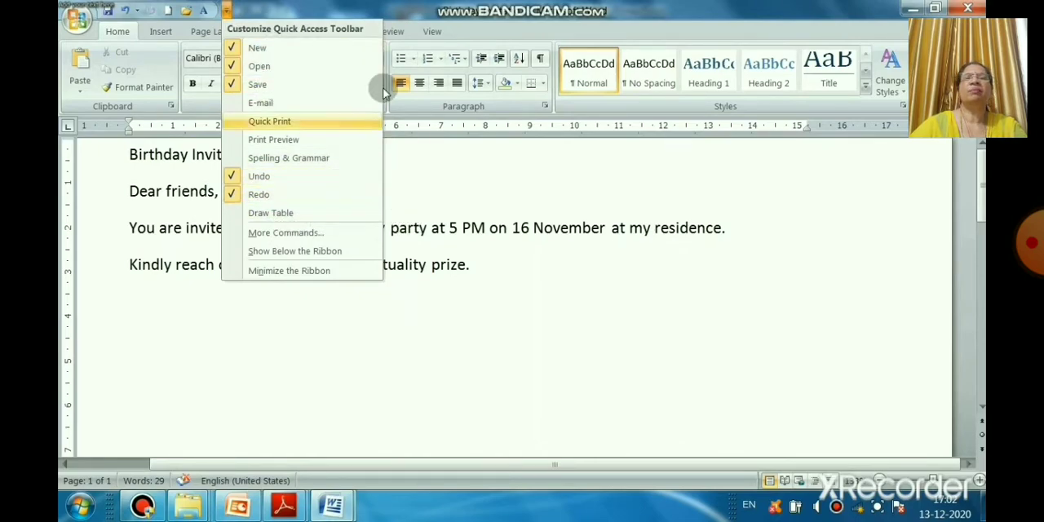
click(183, 327)
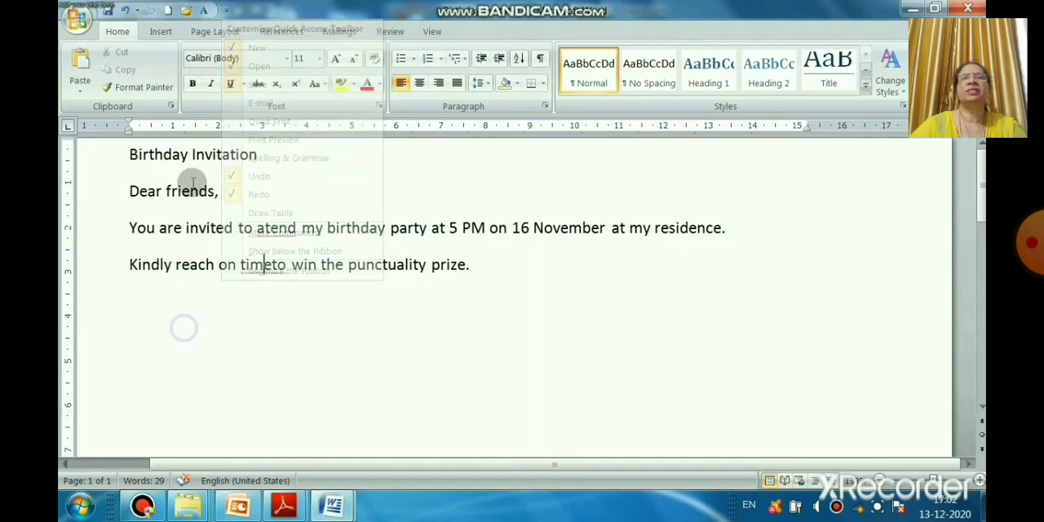
click(203, 13)
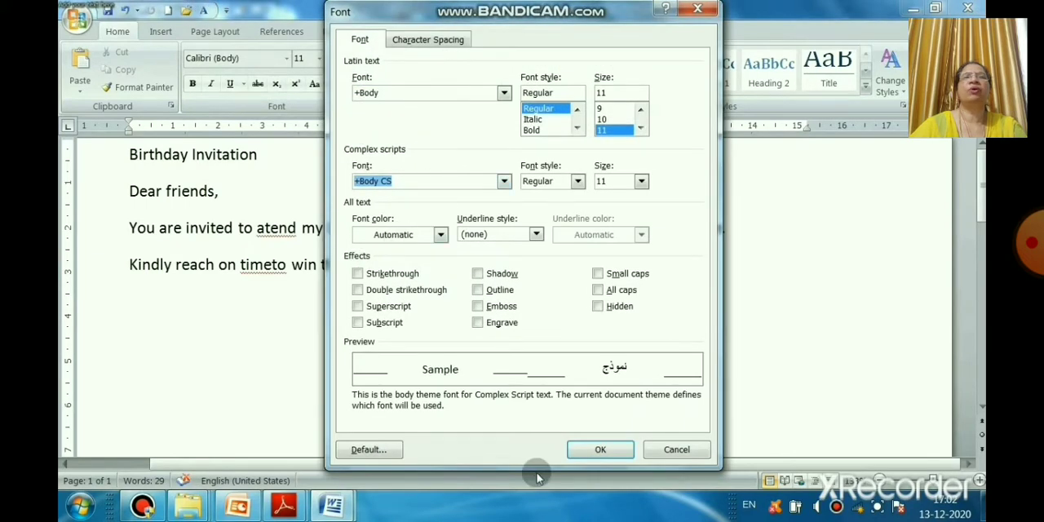
click(676, 449)
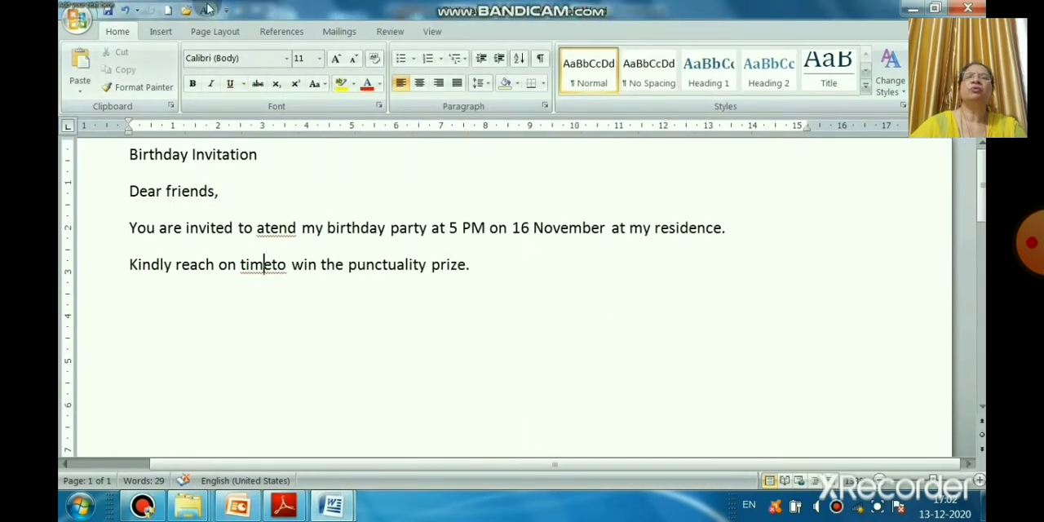
Step: Reopen the Quick Access Toolbar customization and remove the Font, Open and New commands
click(82, 22)
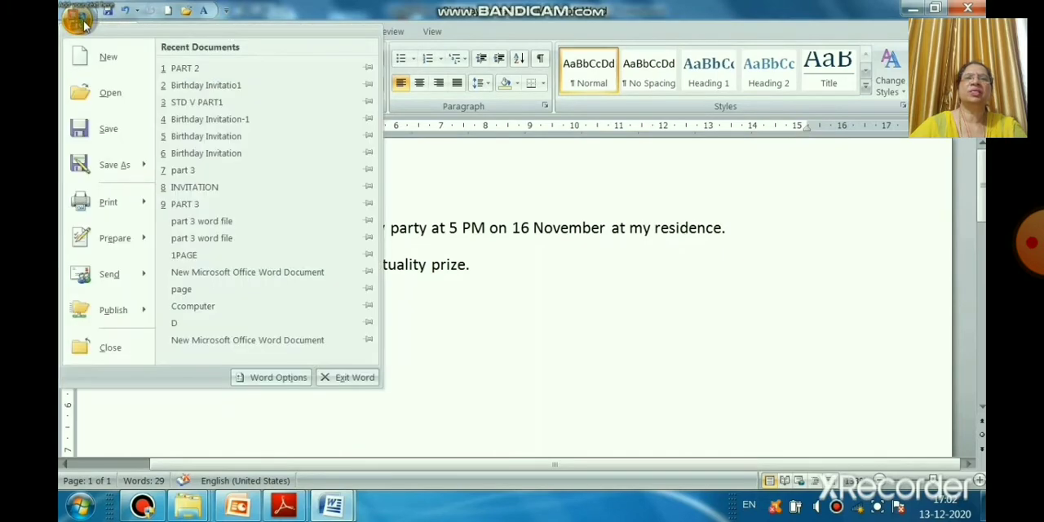
click(278, 378)
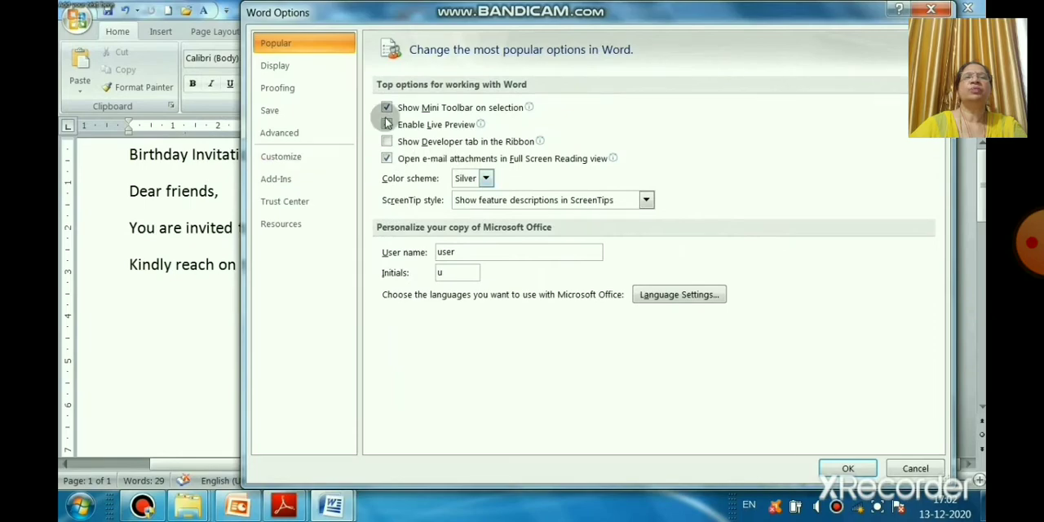
click(290, 155)
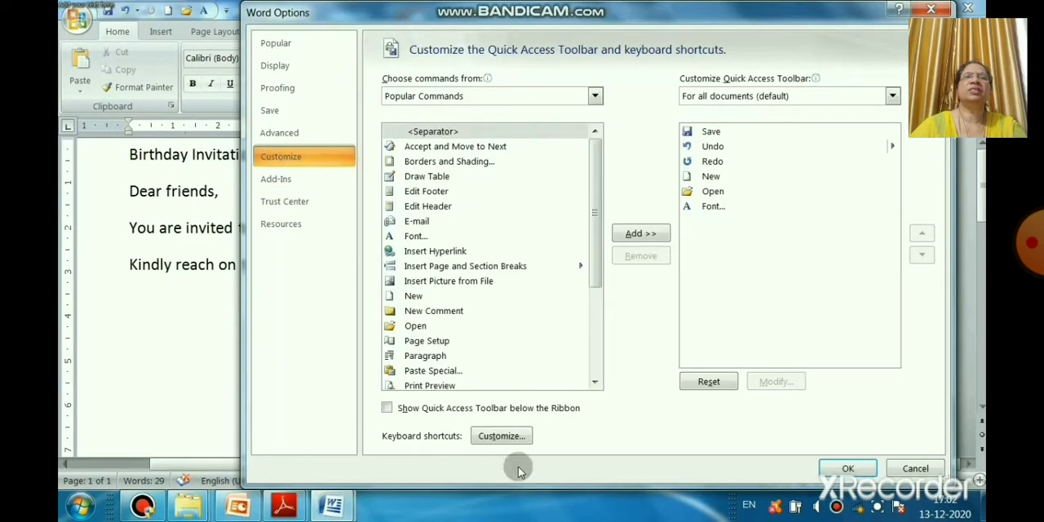
click(710, 209)
click(641, 256)
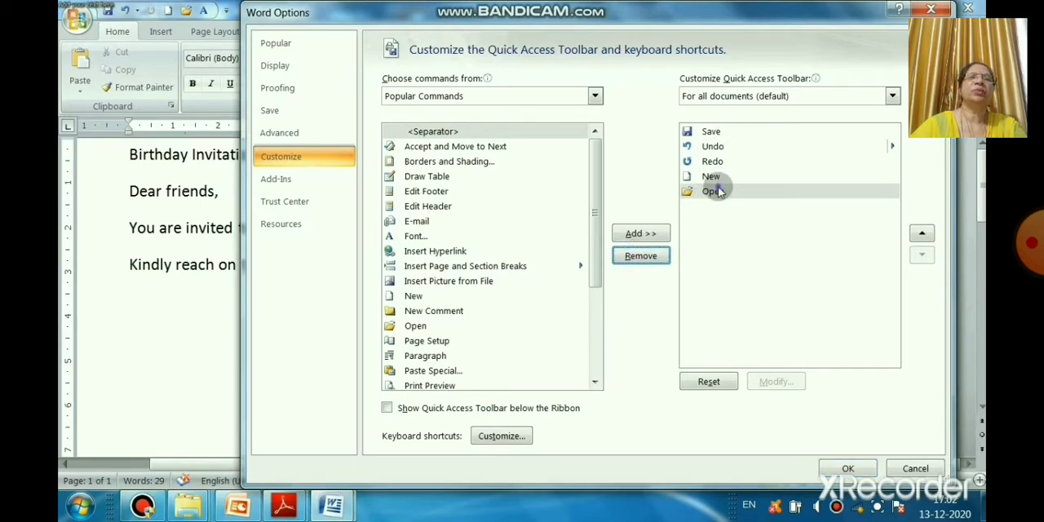
click(715, 191)
click(640, 255)
click(719, 185)
click(642, 255)
Step: Remove Redo, Undo and Save from the Quick Access Toolbar, apply the change and check the toolbar's command list
click(712, 161)
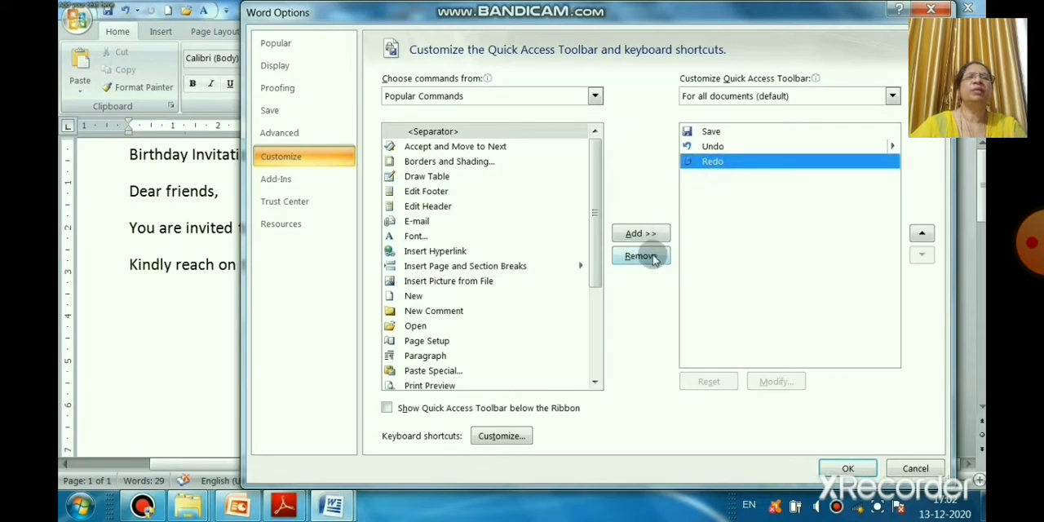
click(651, 258)
click(717, 146)
click(641, 256)
click(718, 133)
click(641, 256)
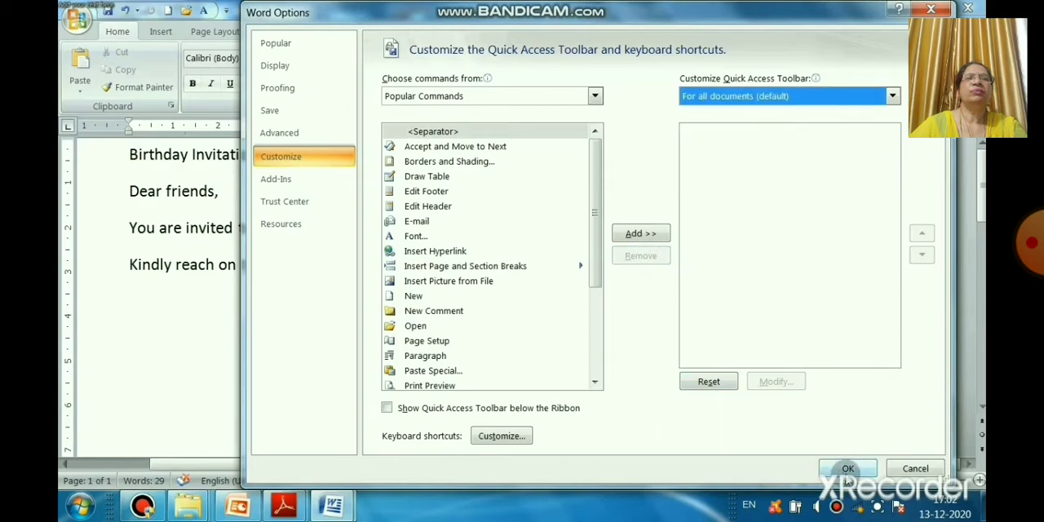
click(848, 469)
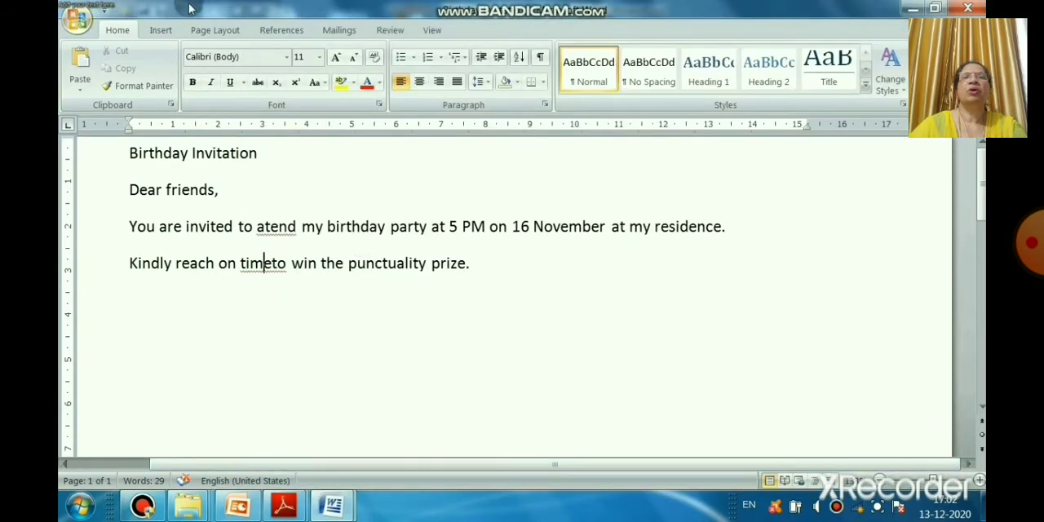
click(105, 18)
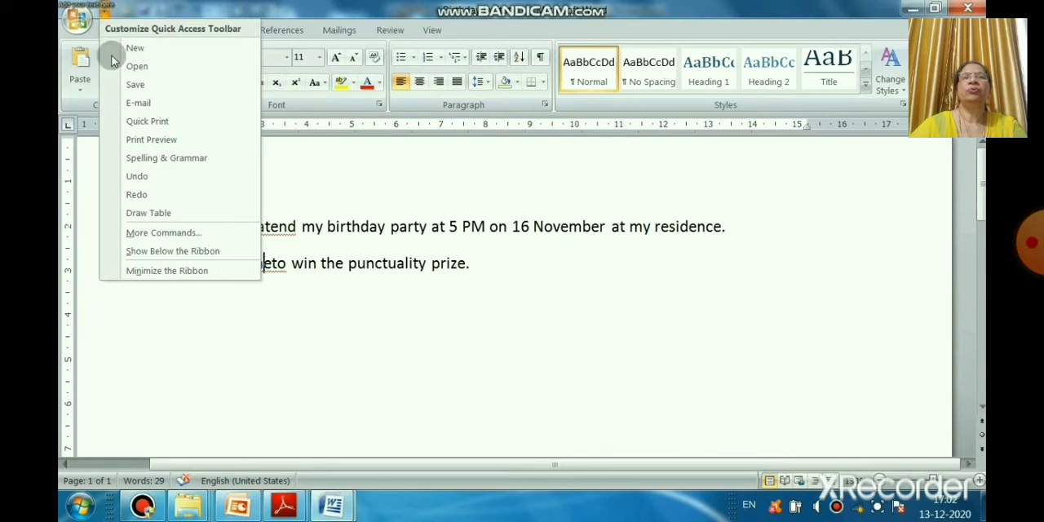
click(137, 365)
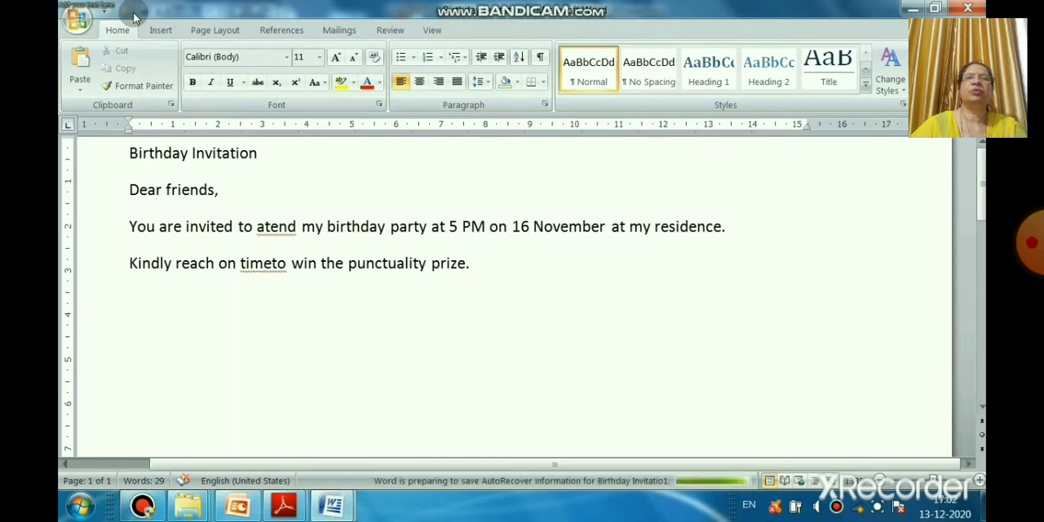
Step: Switch to the PowerPoint presentation to view the Quick Access Toolbar slide and return to the Birthday Invitatio1 document in Word
mouse_move(247, 508)
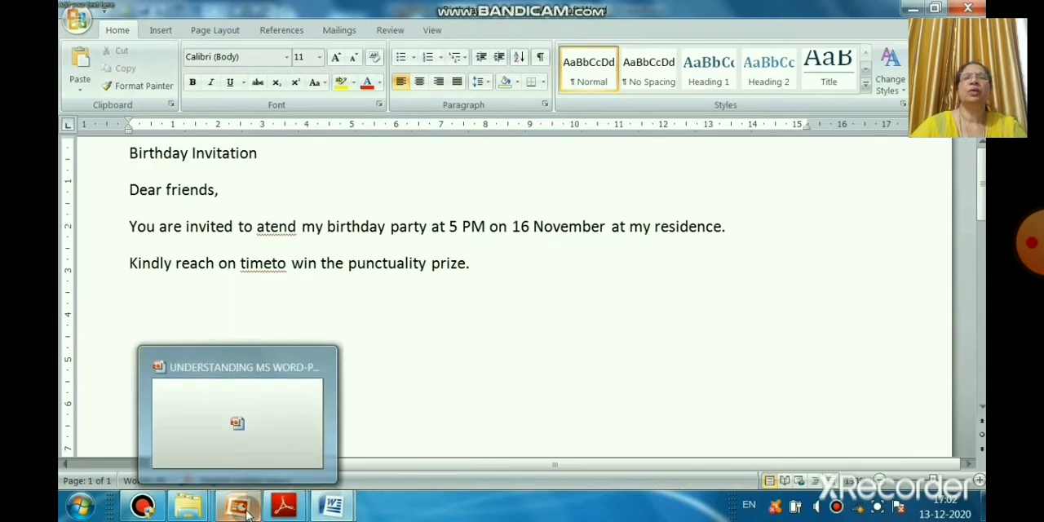
click(269, 436)
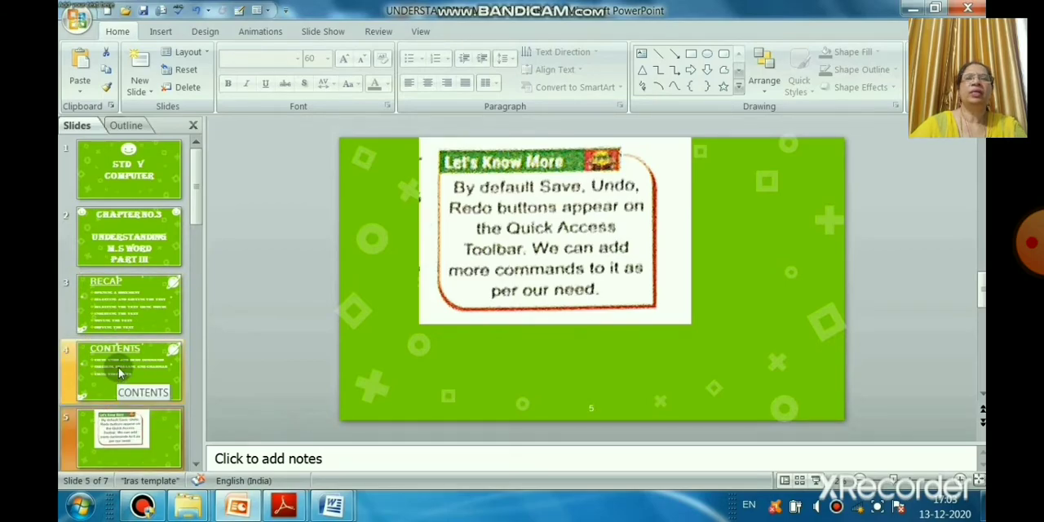
click(343, 509)
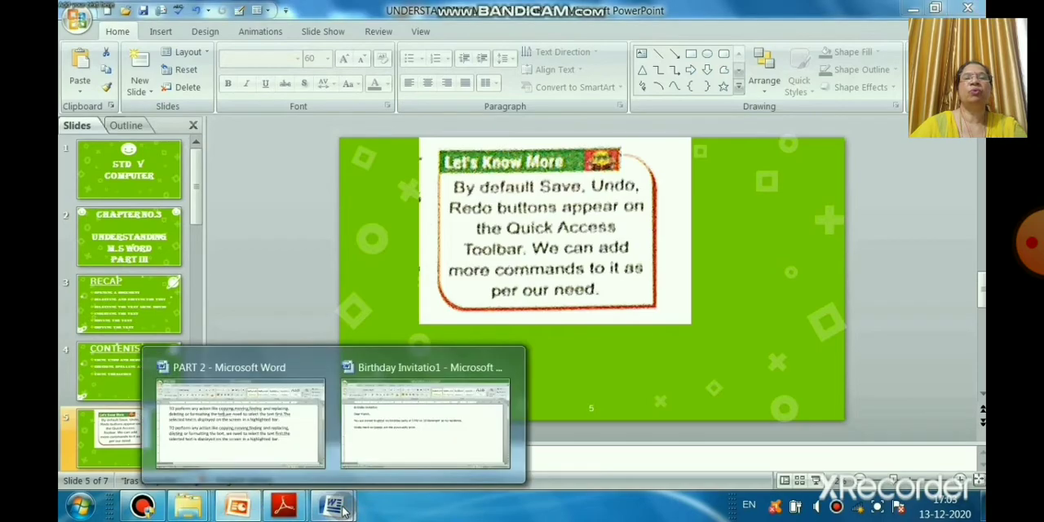
click(400, 424)
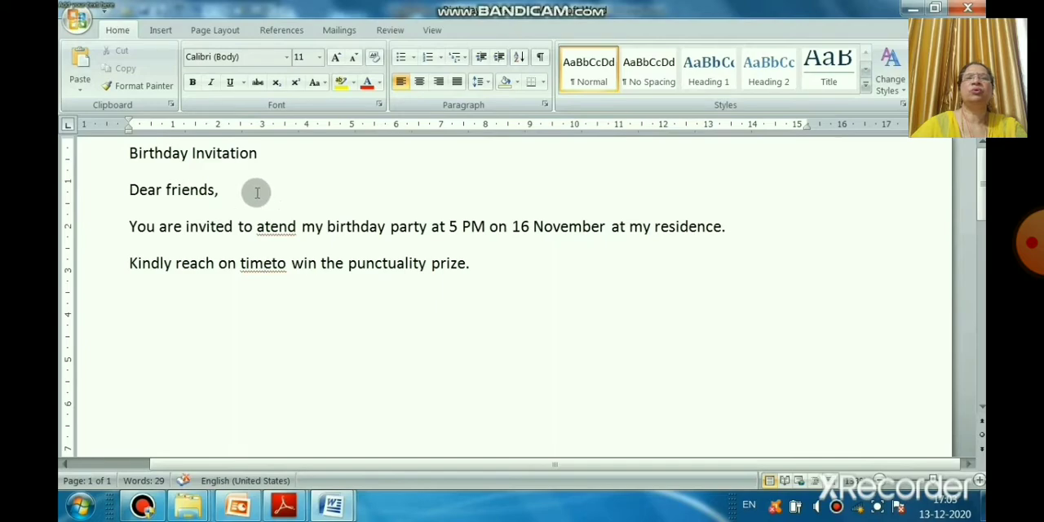
Step: Delete the invitation's last line, "Kindly reach on timeto win the punctuality prize."
drag(128, 262, 458, 291)
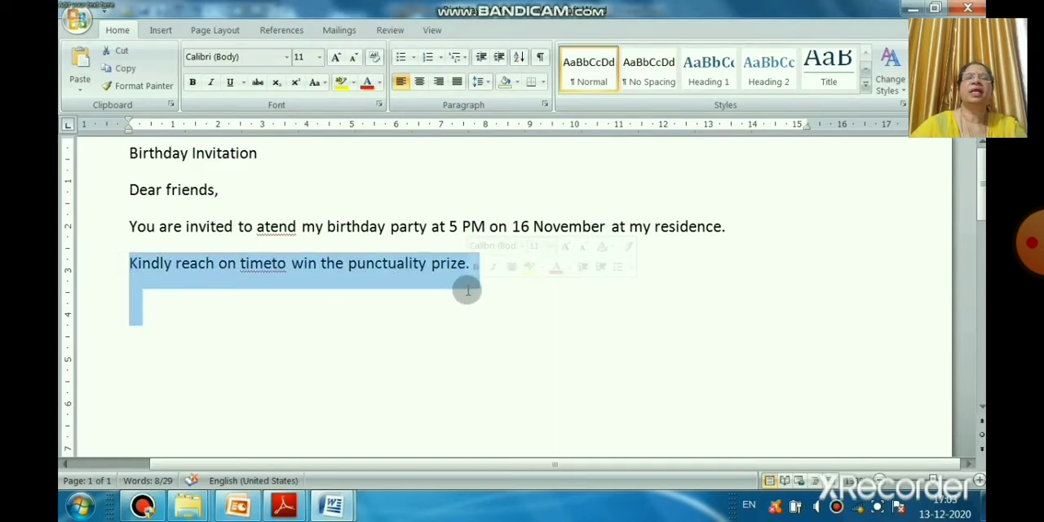
key(BackSpace)
key(BackSpace)
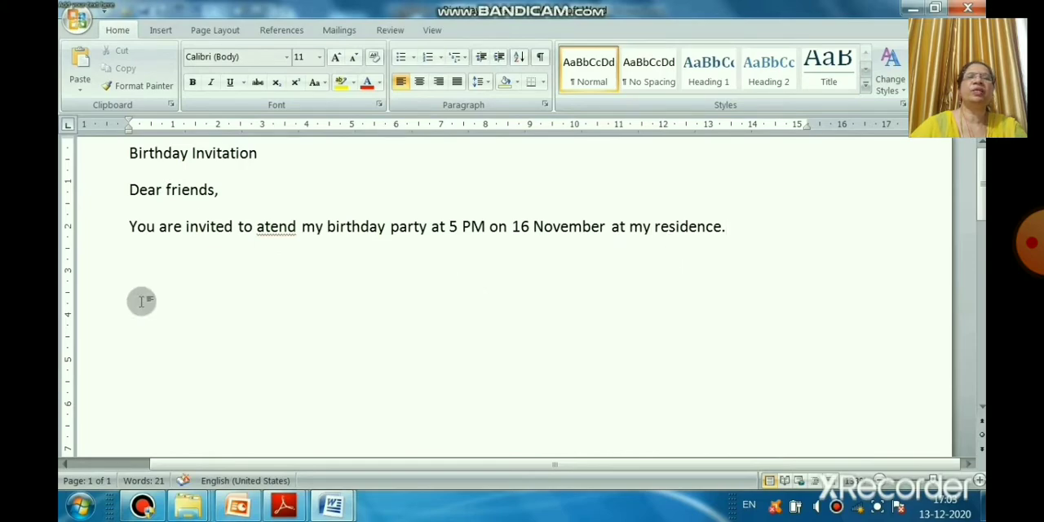
click(181, 227)
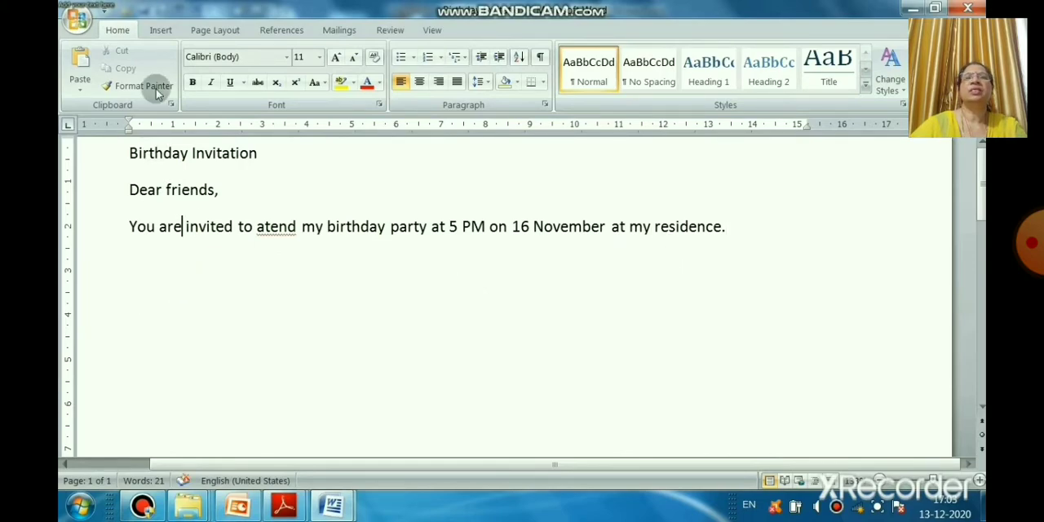
Step: Reopen the Quick Access Toolbar customization and add the Redo and Undo commands from Popular Commands
click(80, 20)
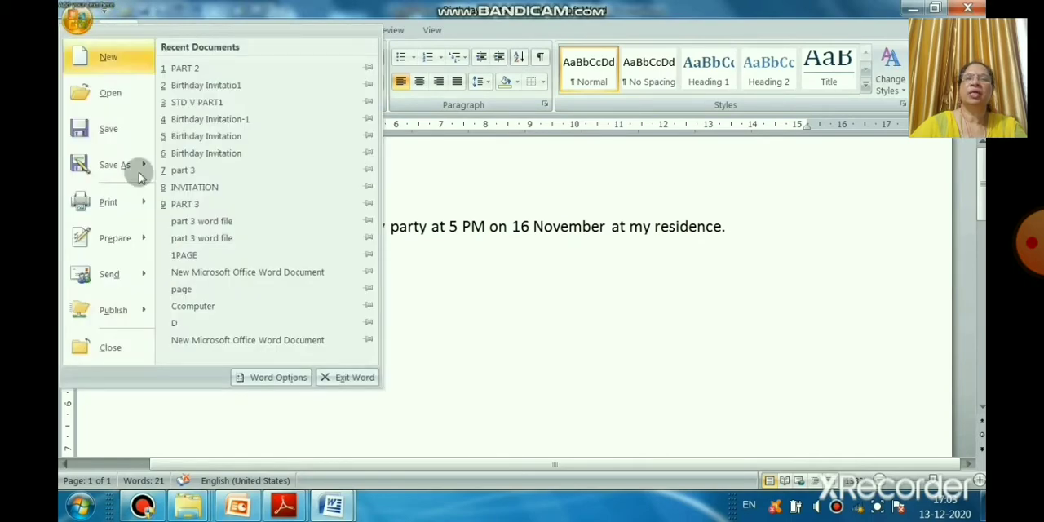
click(271, 379)
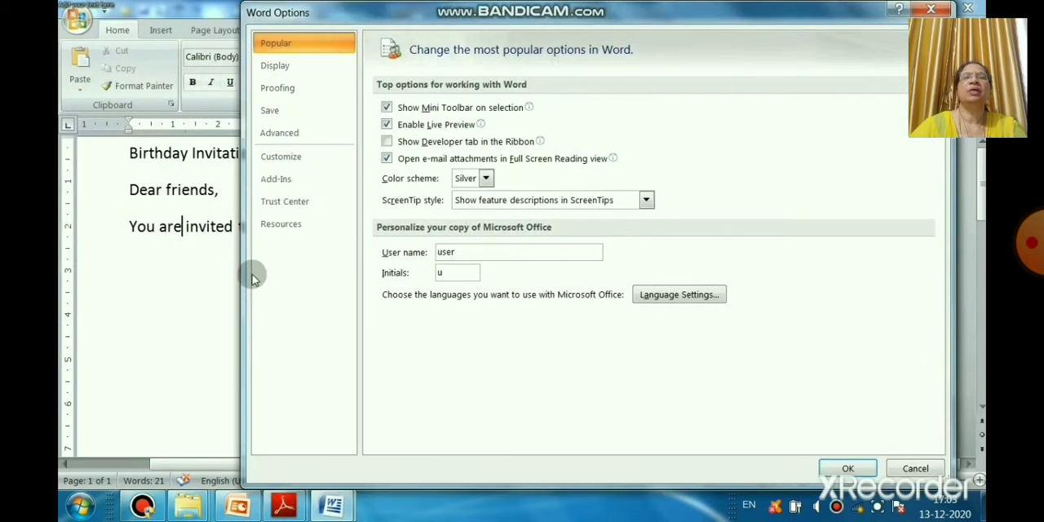
click(290, 159)
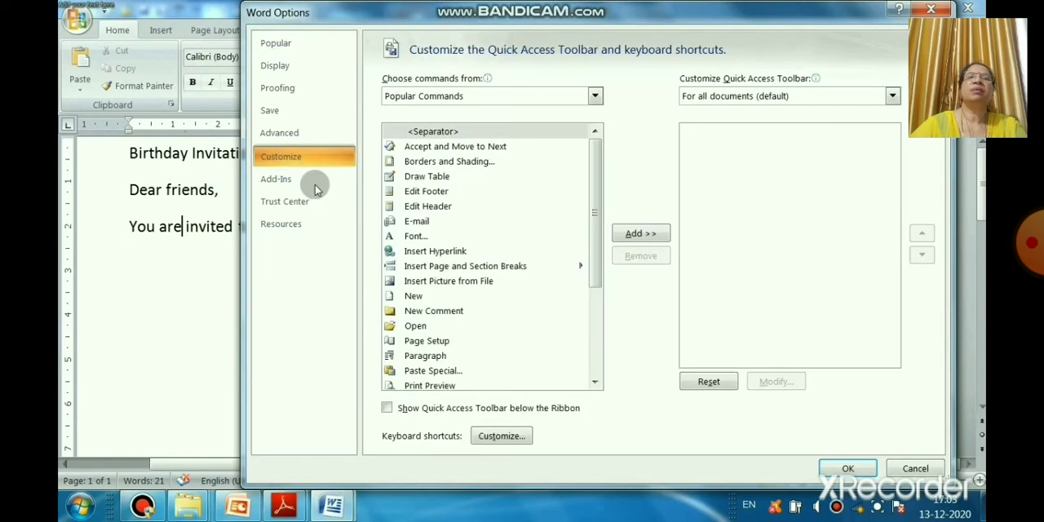
drag(597, 273, 600, 349)
click(416, 280)
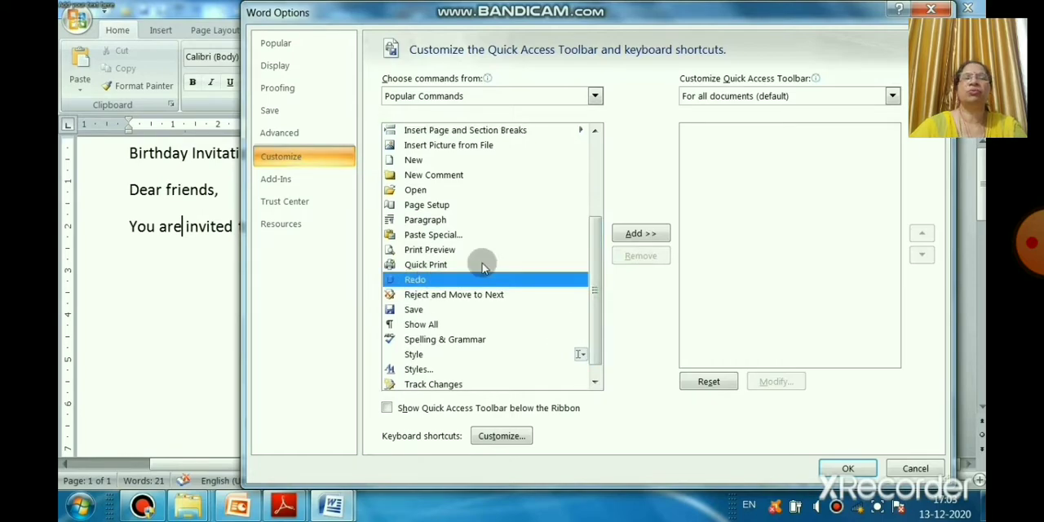
click(639, 234)
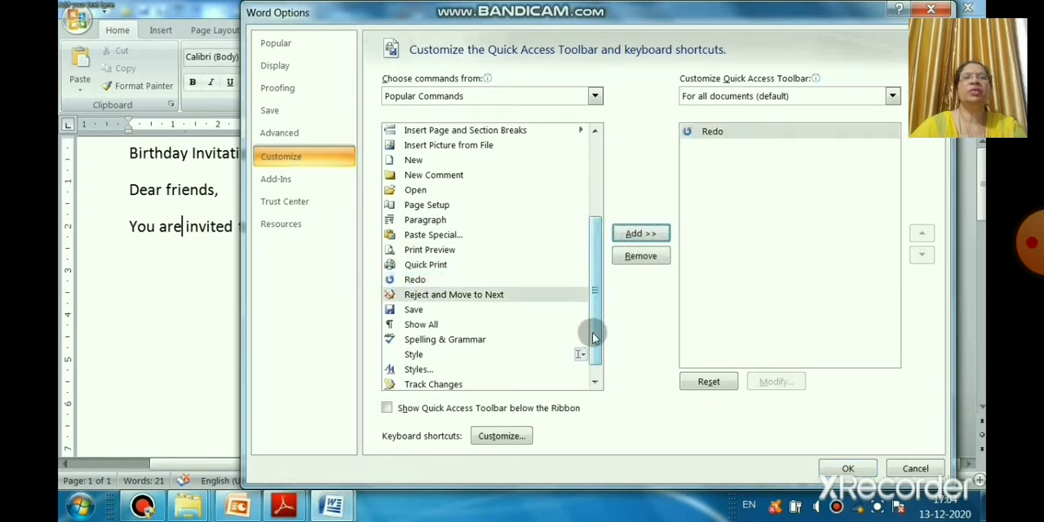
drag(594, 332, 601, 359)
click(414, 382)
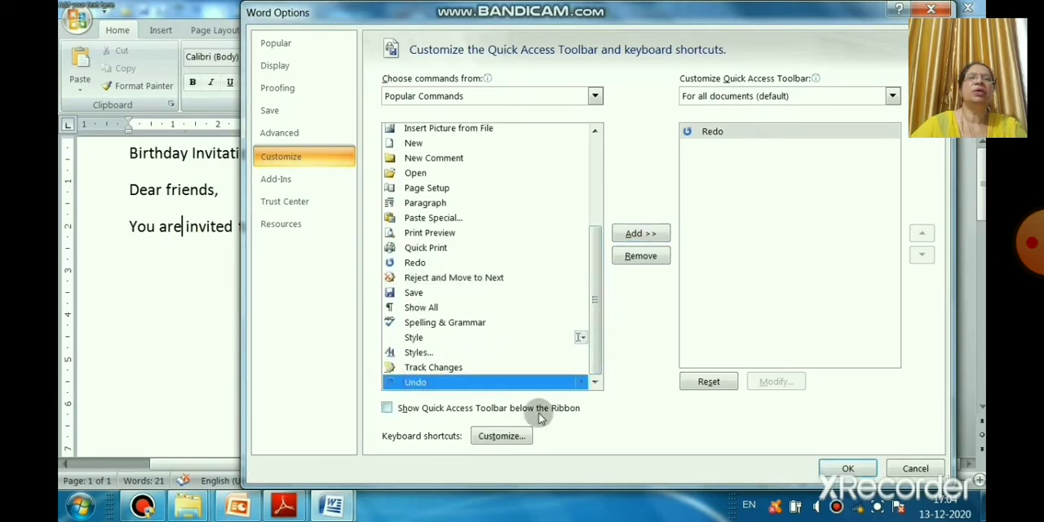
click(641, 234)
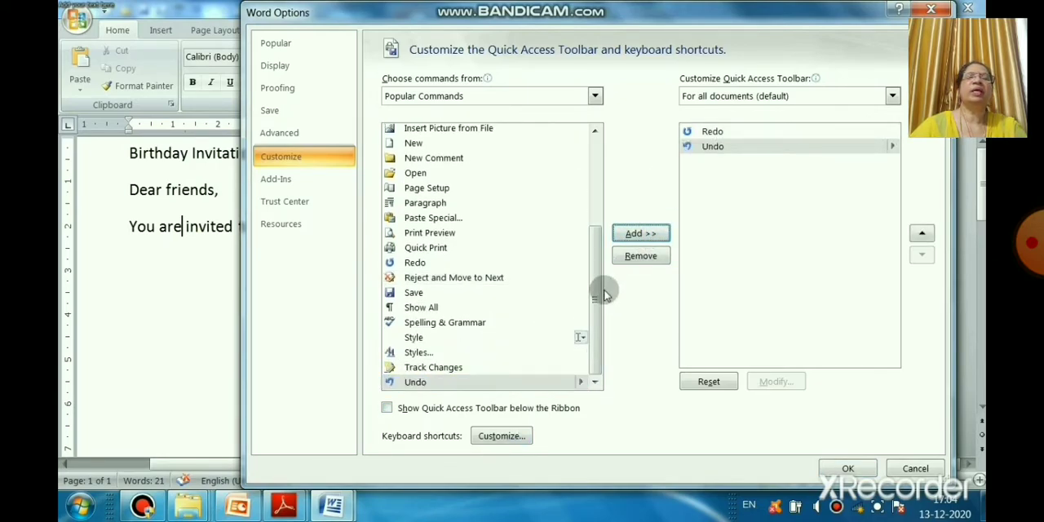
Step: Add the New command to the Quick Access Toolbar and apply the customization
drag(594, 309, 608, 212)
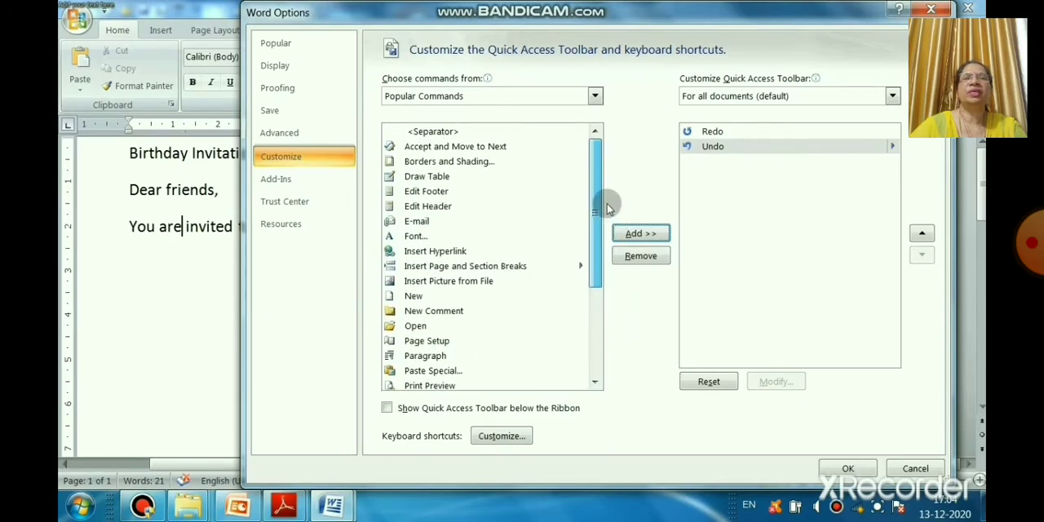
click(414, 295)
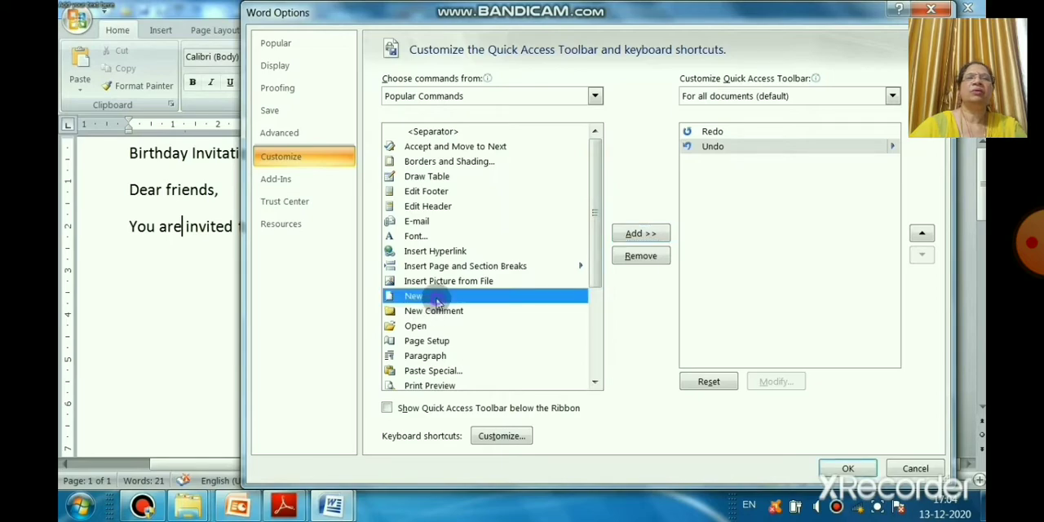
click(641, 234)
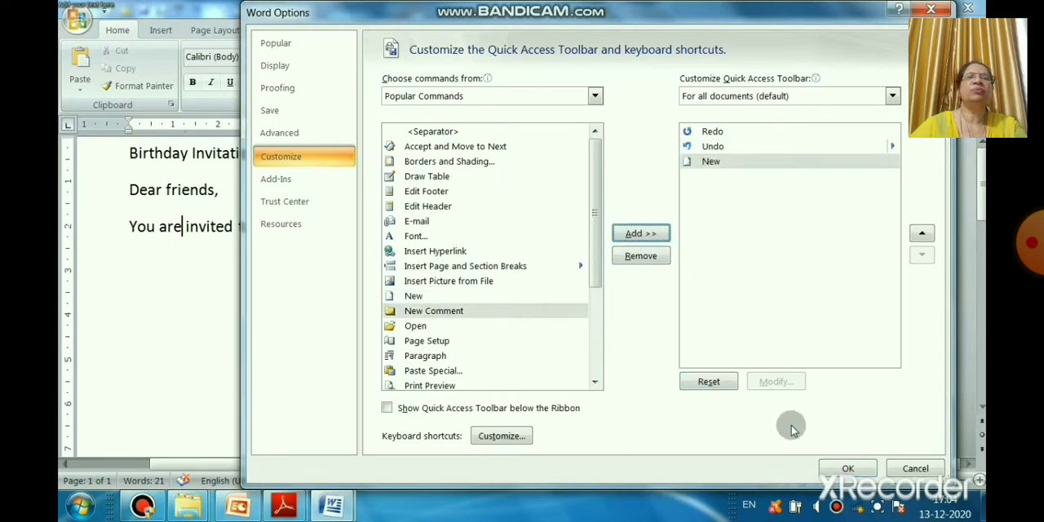
click(849, 469)
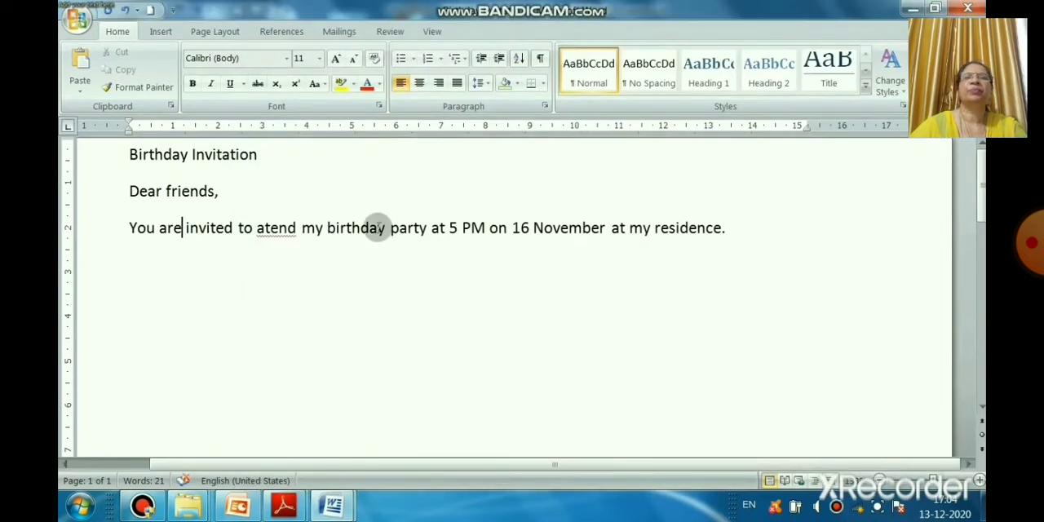
Step: Undo the deletion of the invitation's last line, redo it, and undo it again to restore the line
click(124, 12)
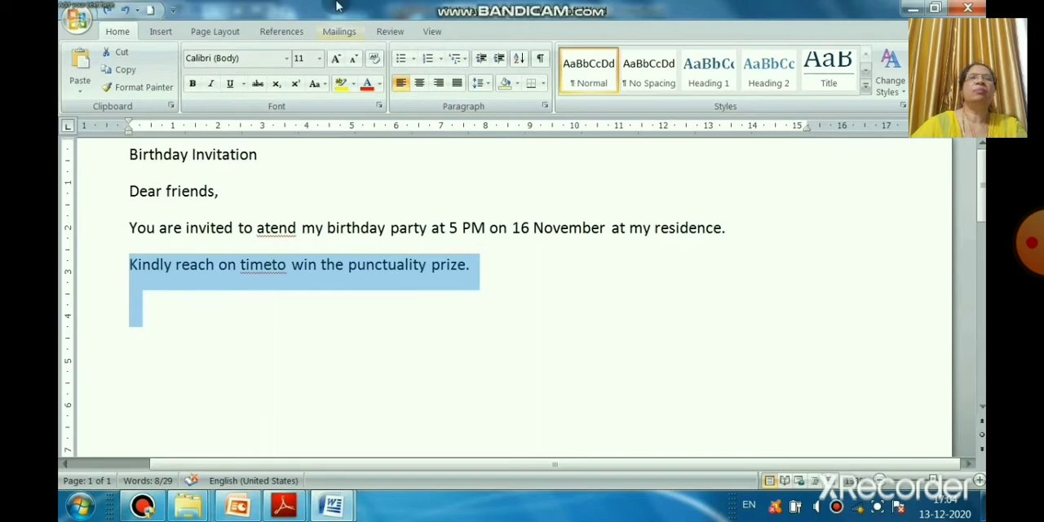
click(109, 12)
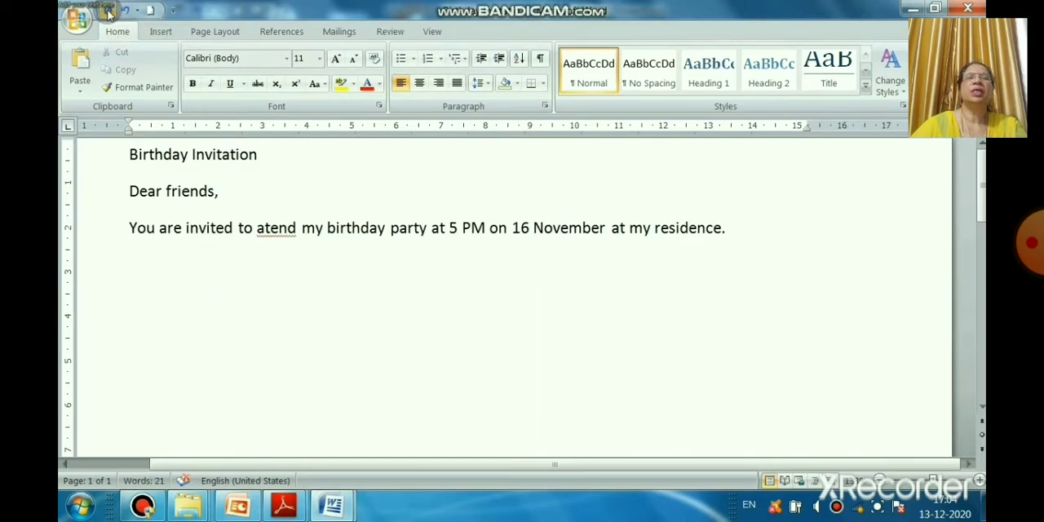
click(125, 10)
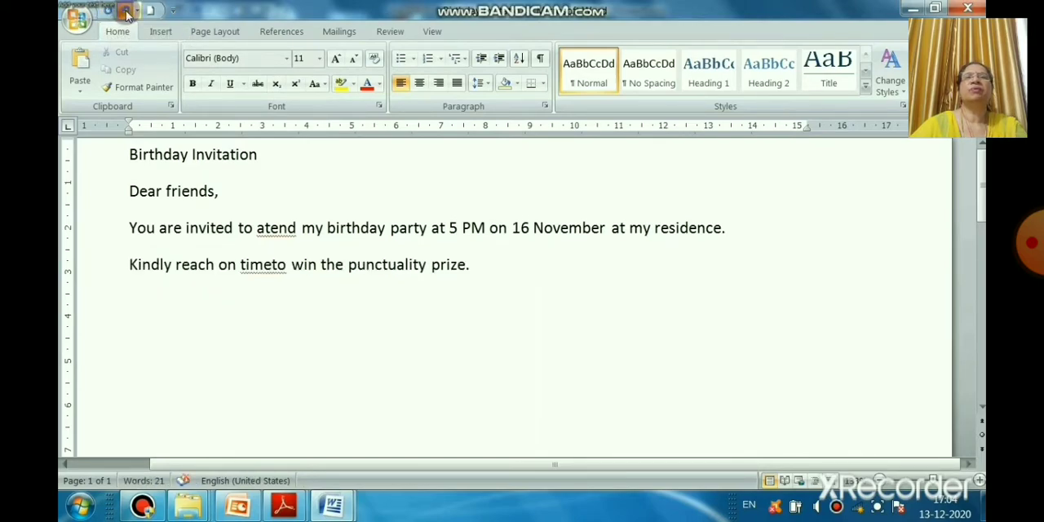
click(343, 365)
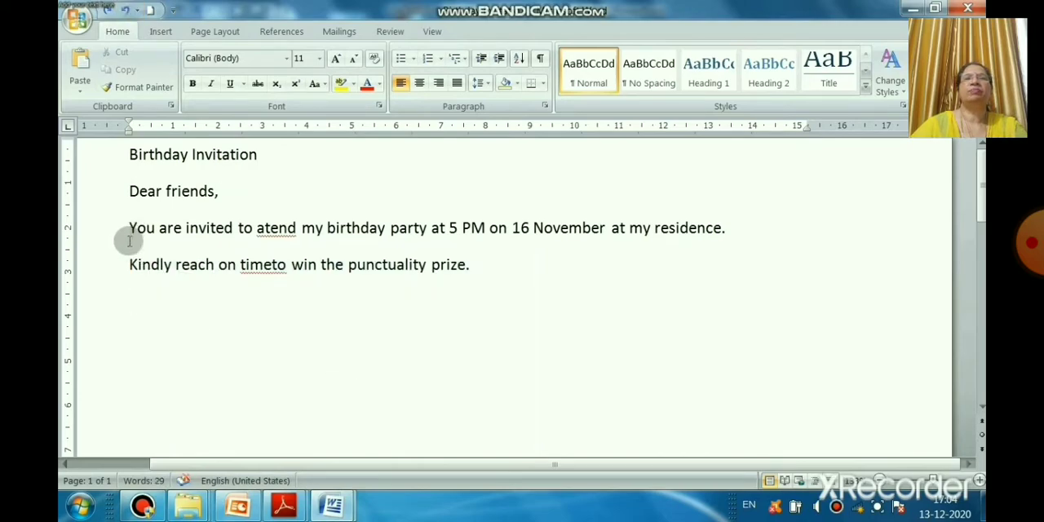
Step: Delete the "Kindly reach on timeto win the punctuality prize." line and the "You are invited" line above it
drag(128, 262, 482, 259)
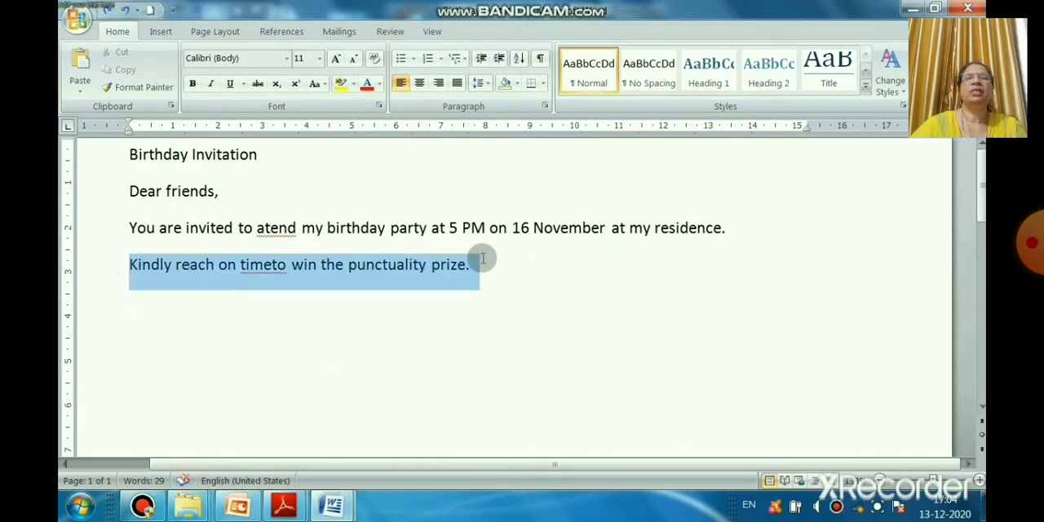
key(Delete)
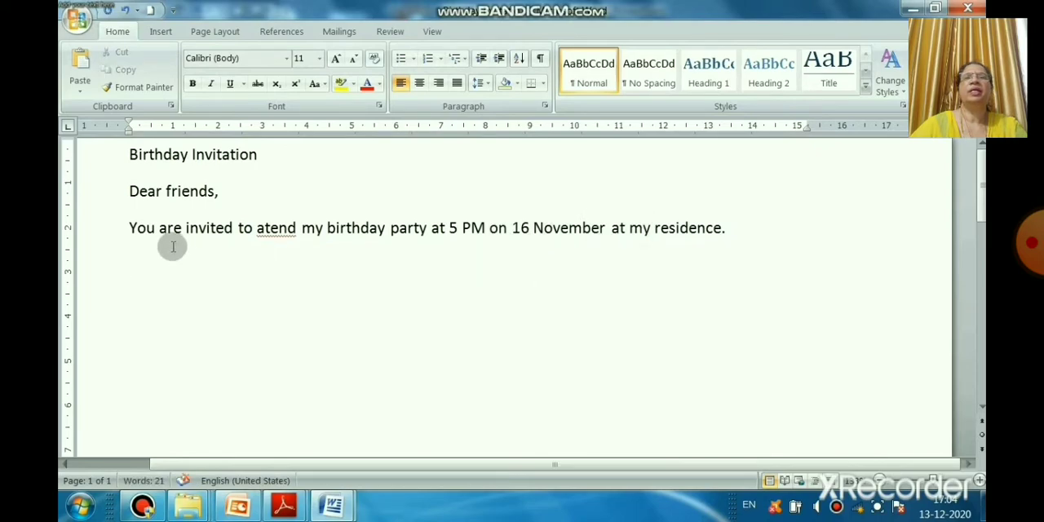
drag(123, 228, 759, 270)
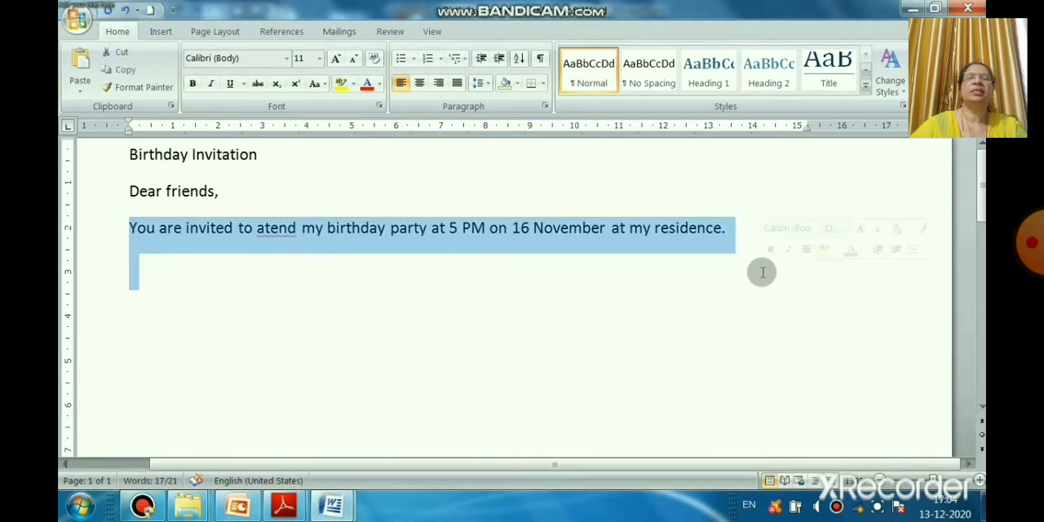
key(Delete)
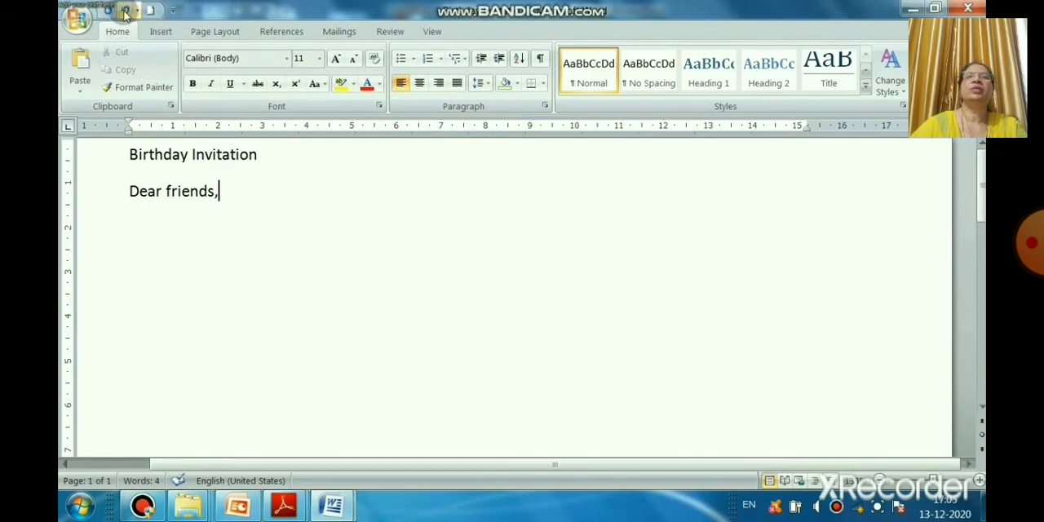
Step: Undo both line deletions and the earlier typing edit in "atend"
click(125, 13)
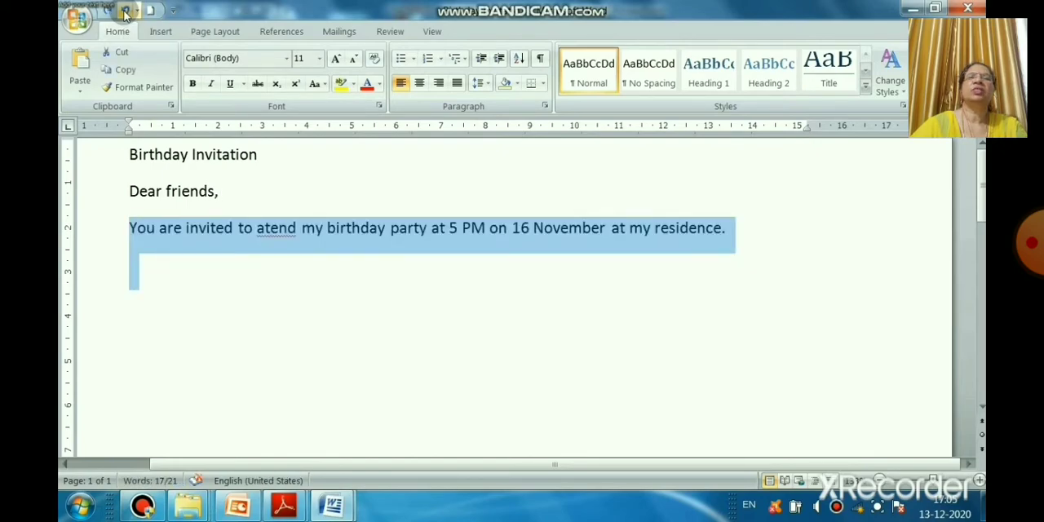
click(125, 14)
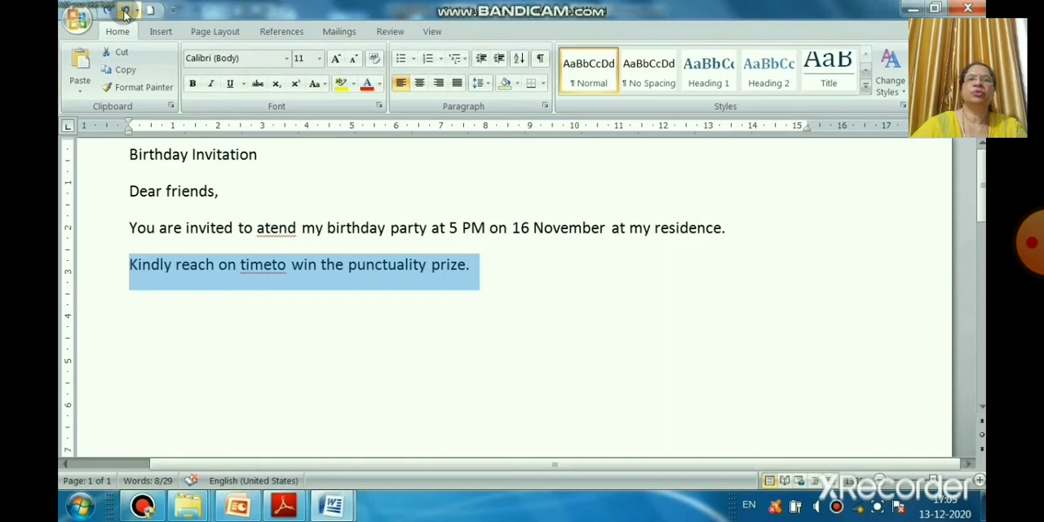
click(125, 14)
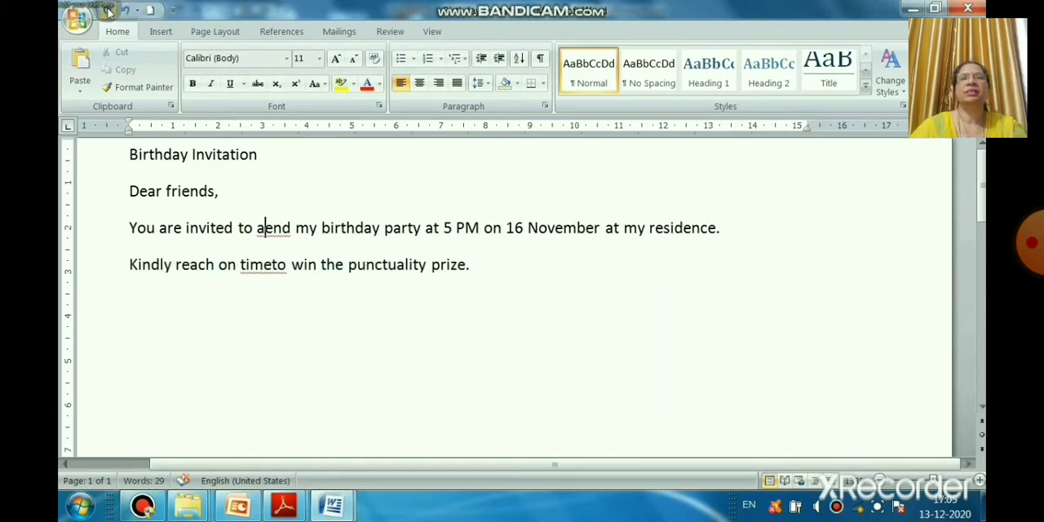
Step: Redo the typing edit in "atend" and both line deletions
click(107, 11)
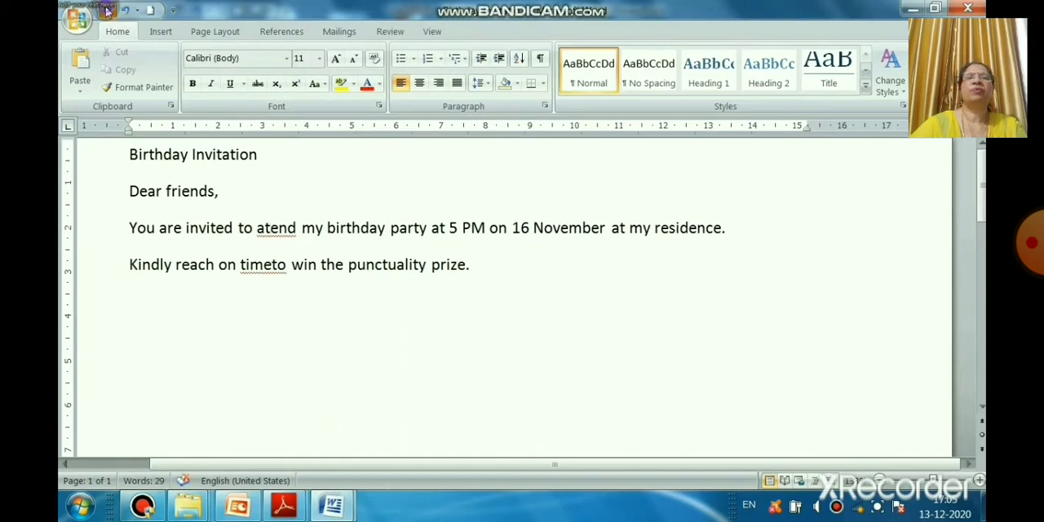
click(106, 12)
click(106, 12)
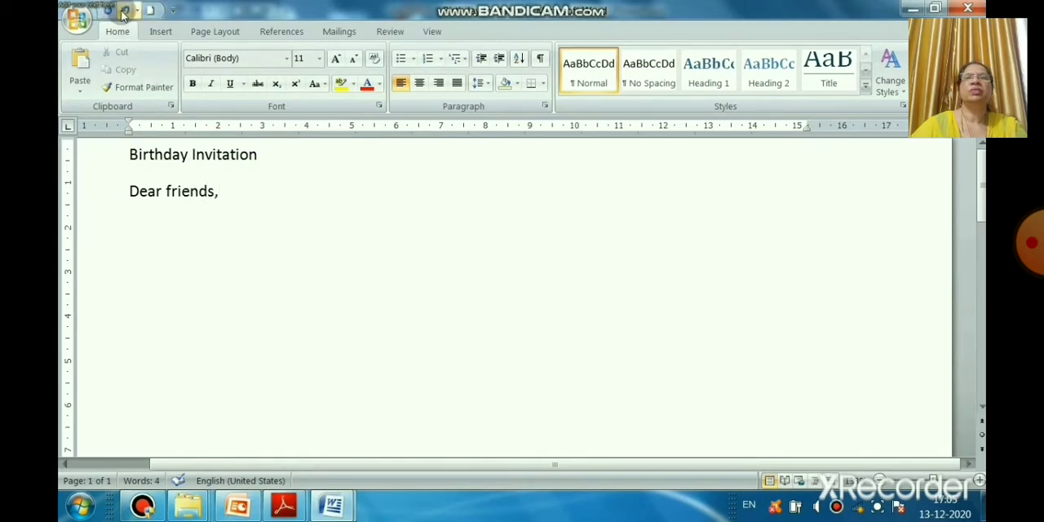
Step: Undo the two line deletions to bring back the "You are invited" and "Kindly reach" lines, and clear the selection
click(124, 12)
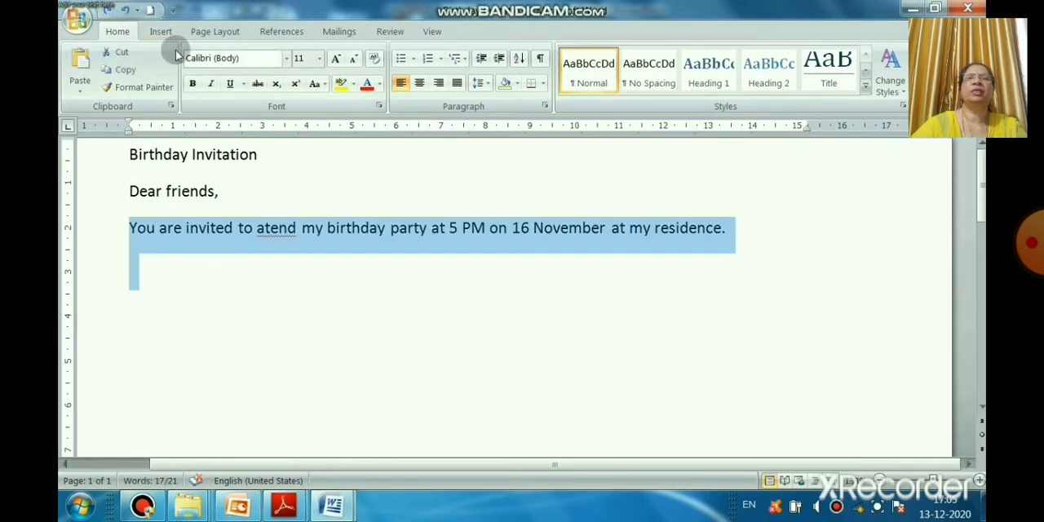
click(129, 14)
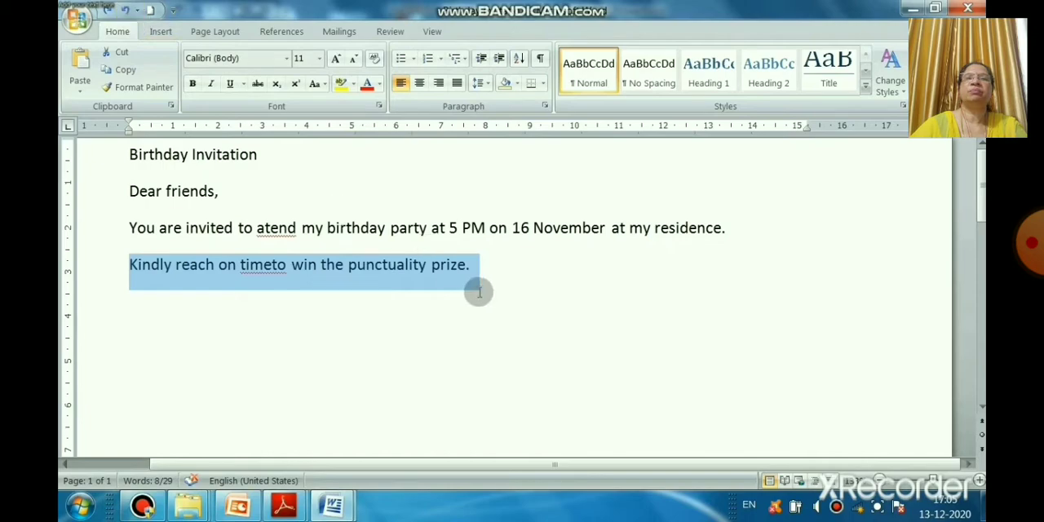
click(508, 296)
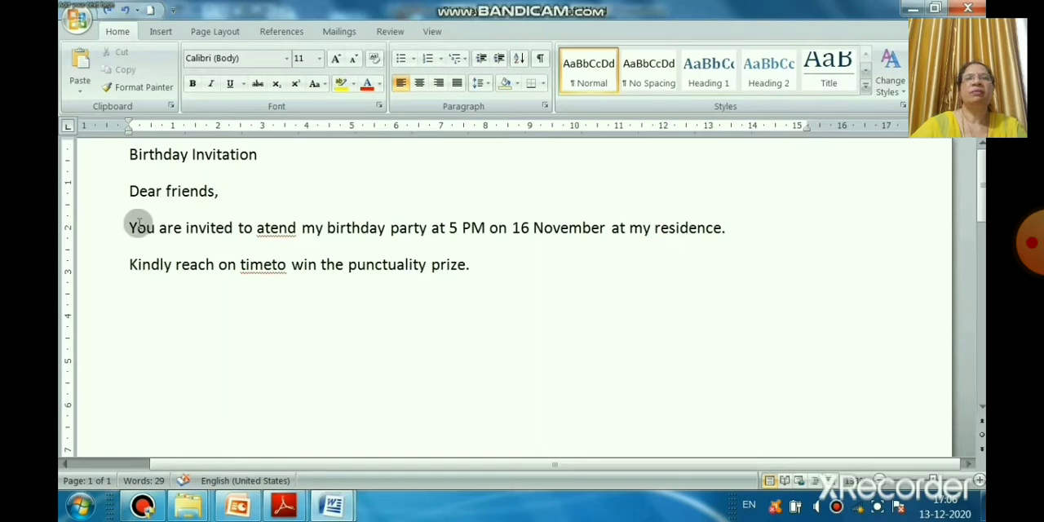
Step: View the spelling suggestions for "atend" in the invitation, and replace "timeto" with the suggested "time to"
click(129, 154)
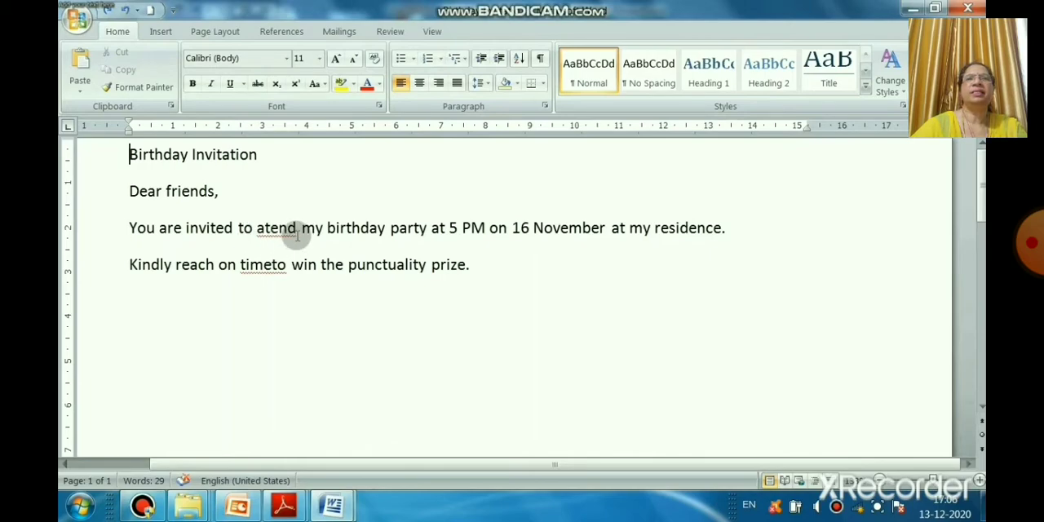
right_click(260, 230)
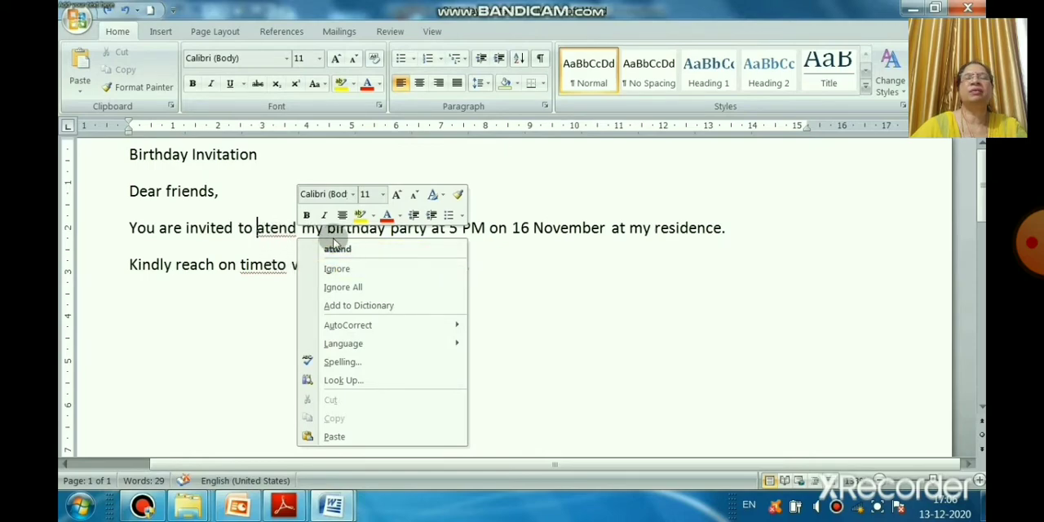
click(682, 265)
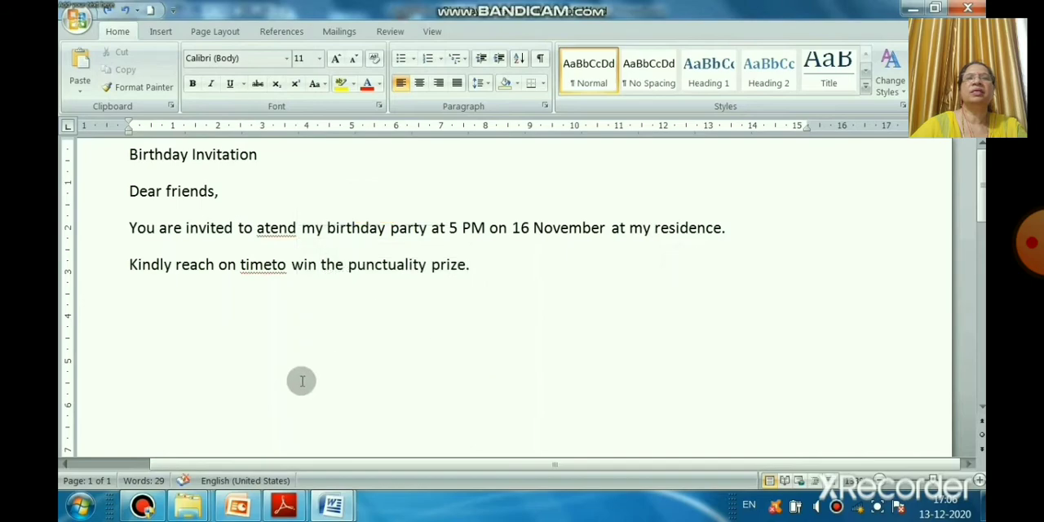
right_click(263, 271)
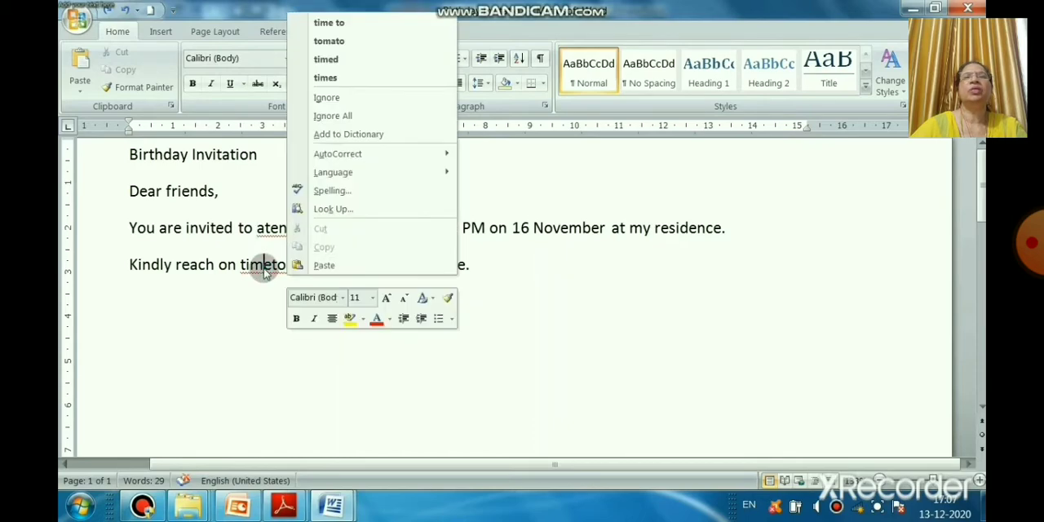
click(351, 25)
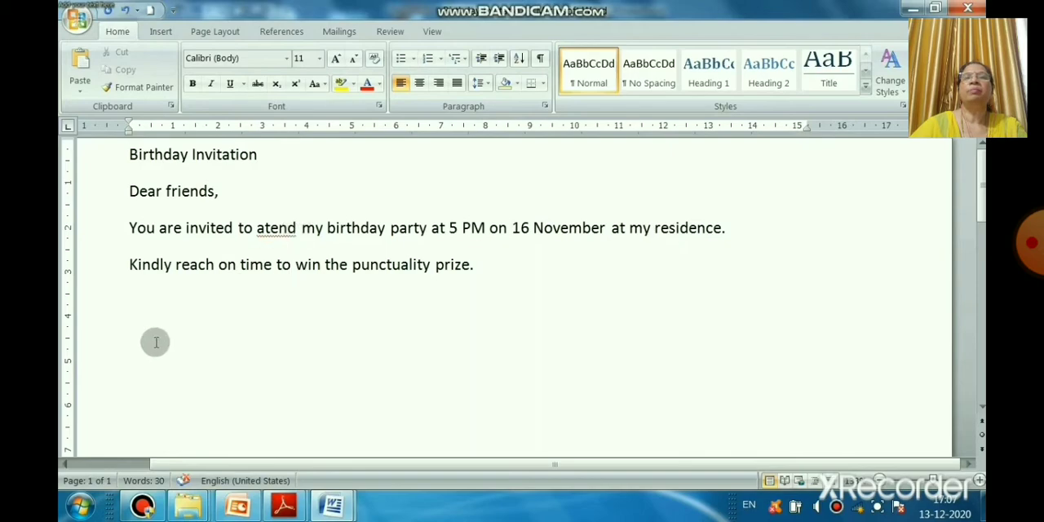
Step: Run a spelling and grammar check from the start of the invitation, change "atend" to "attend", and dismiss the readability statistics
click(131, 227)
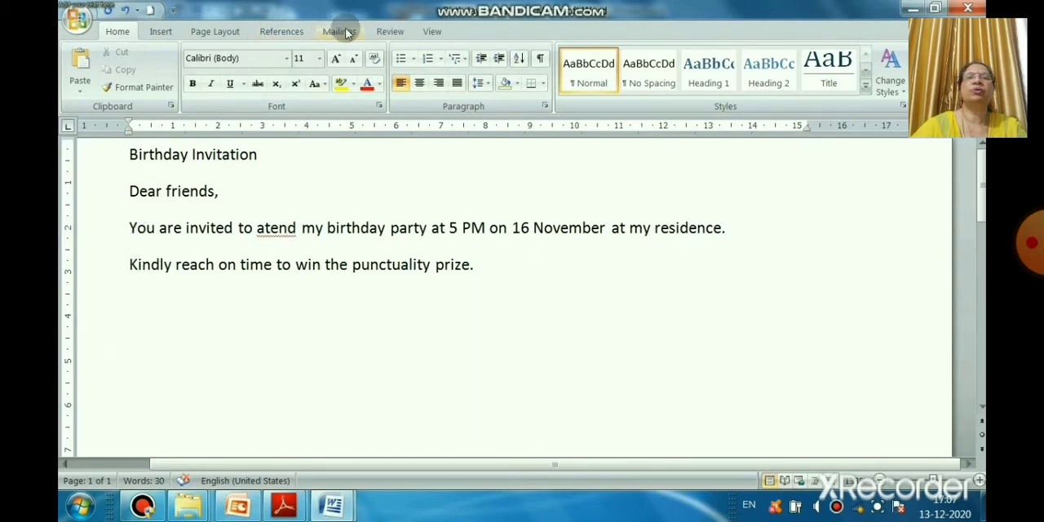
click(389, 31)
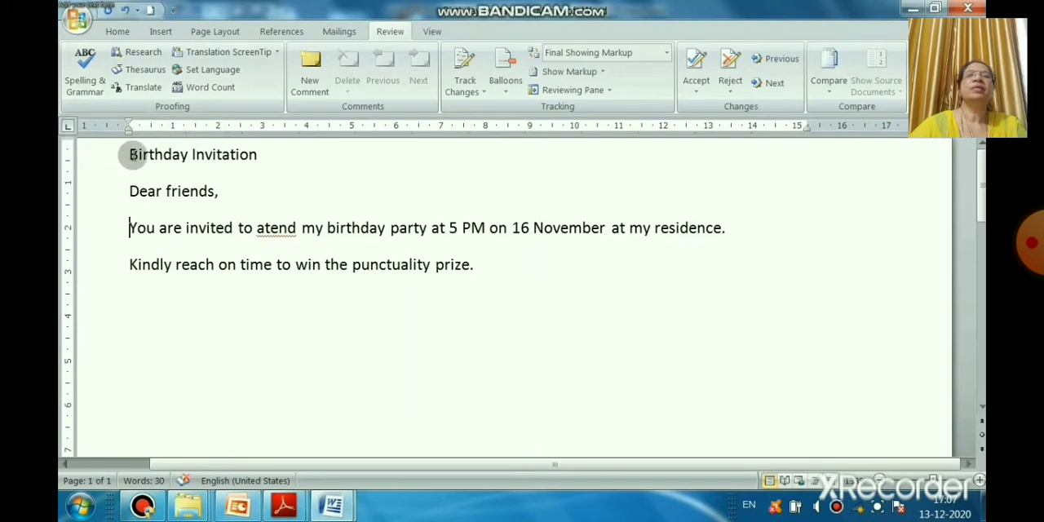
click(92, 81)
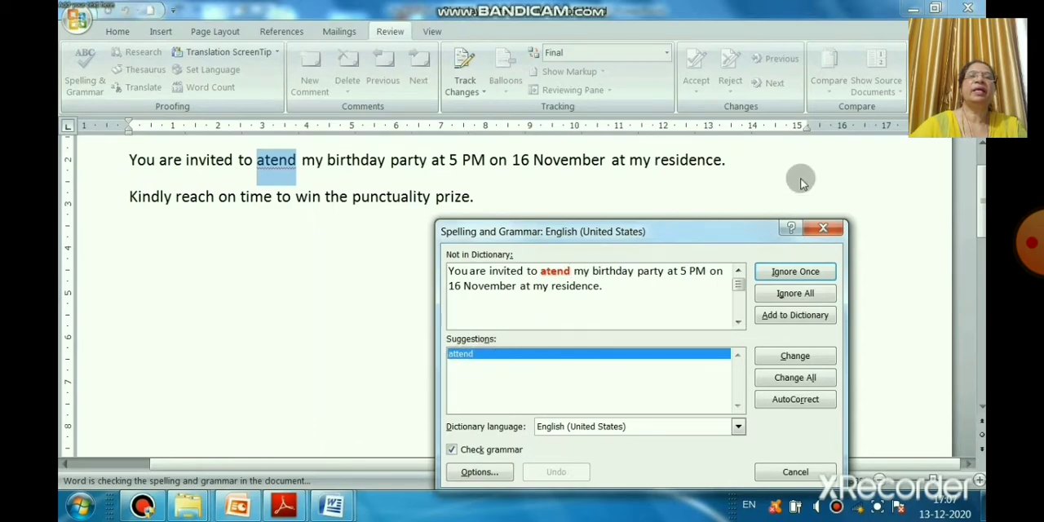
click(797, 357)
click(797, 359)
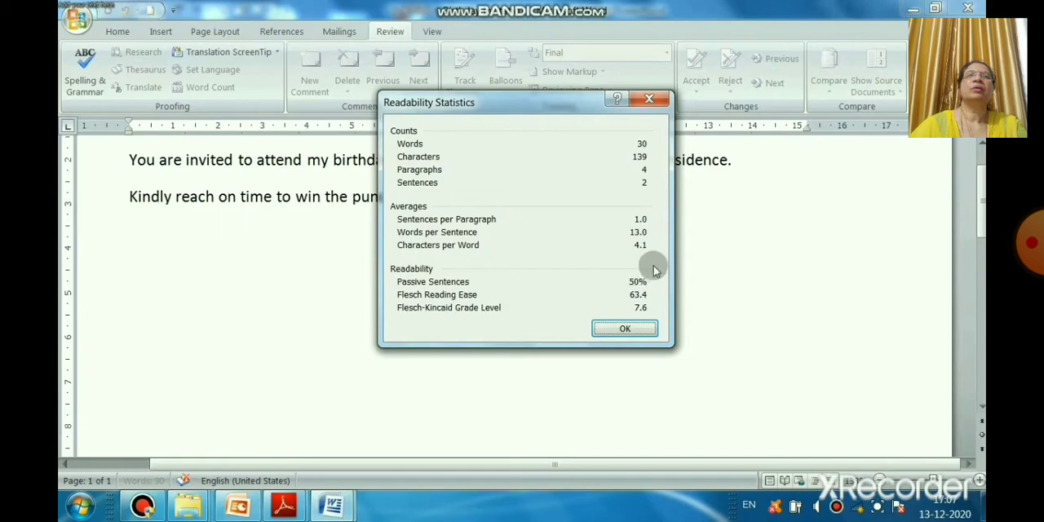
click(625, 328)
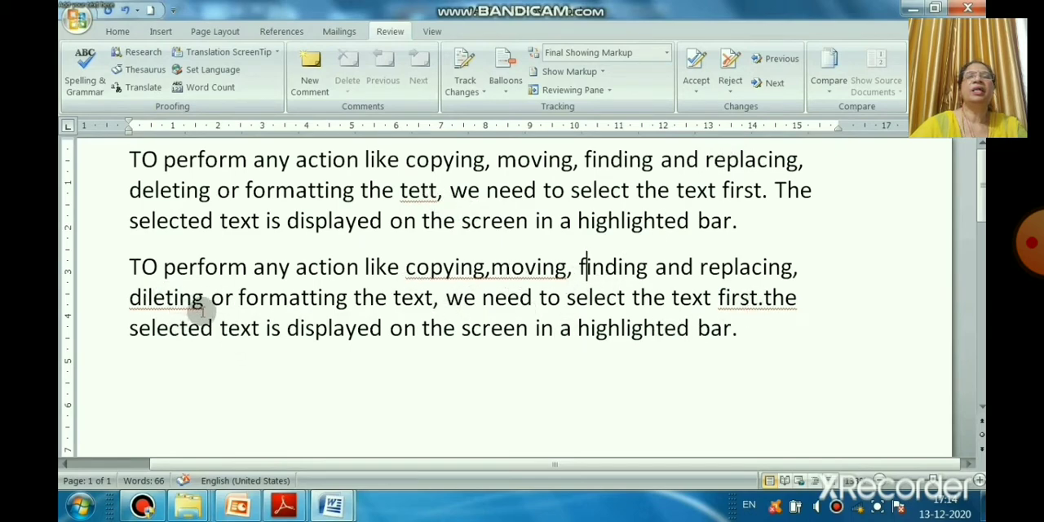
Step: Start a spelling and grammar check from the beginning of the two-paragraph text and change "tett" to "text"
click(130, 163)
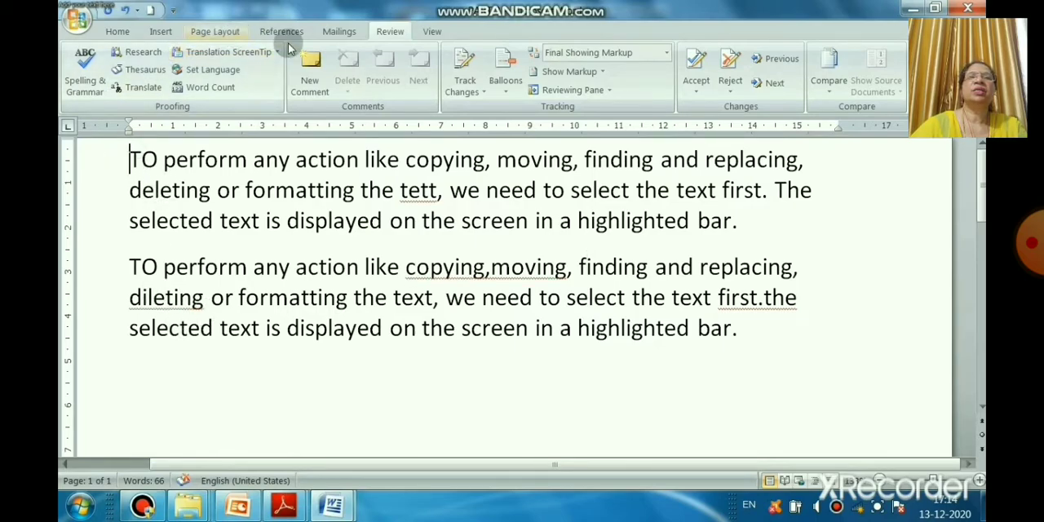
click(86, 61)
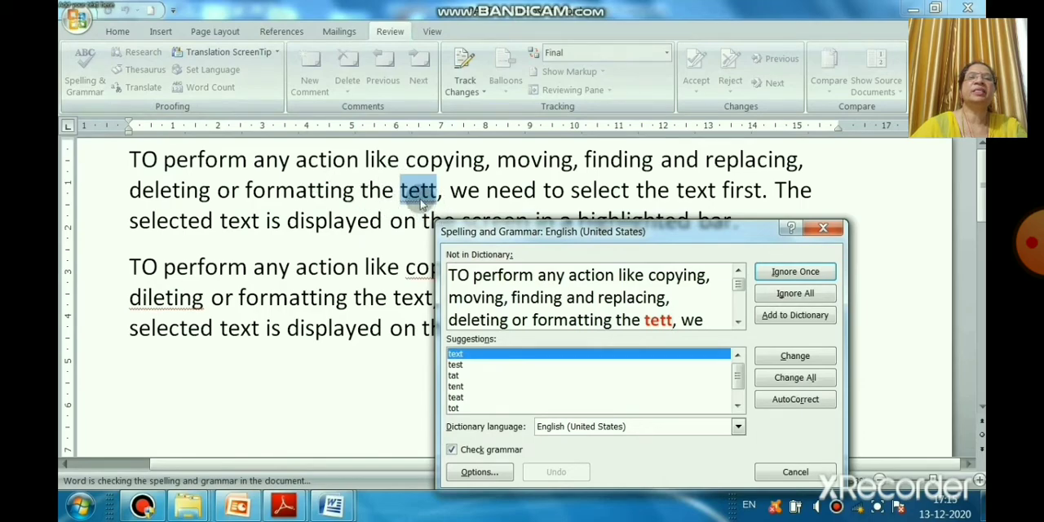
click(470, 356)
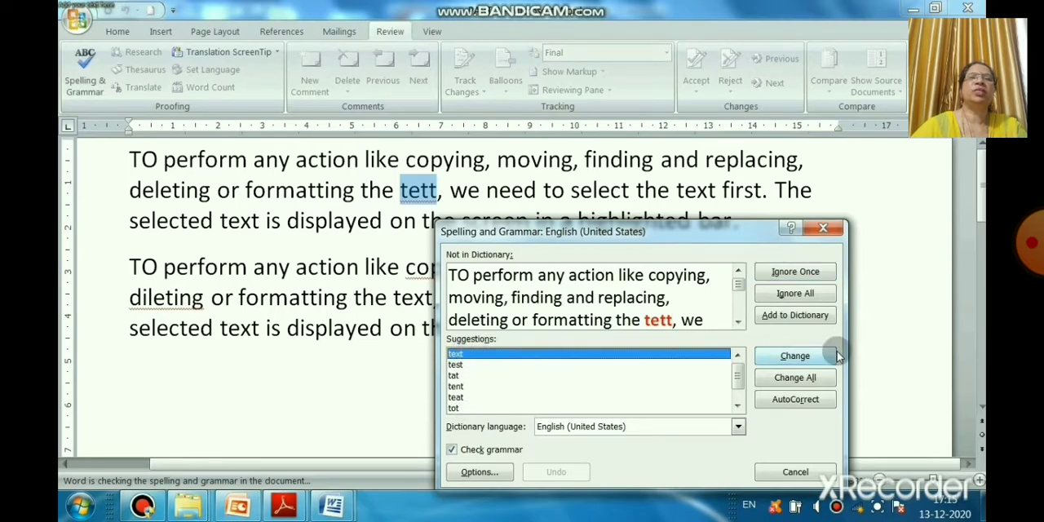
click(806, 359)
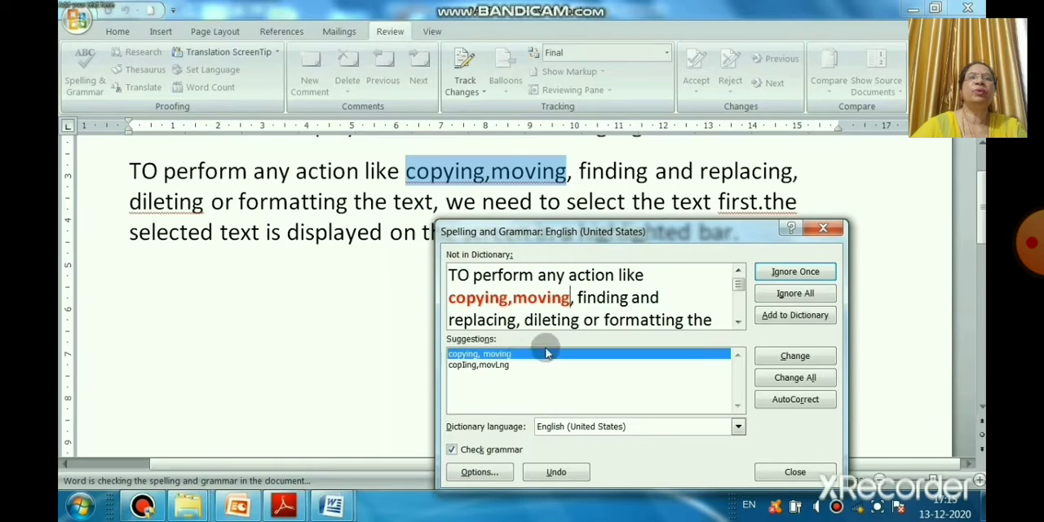
Step: Correct the second paragraph's errors to "copying, moving", "deleting" and "first. The" using the suggestions, and dismiss the readability statistics
click(794, 355)
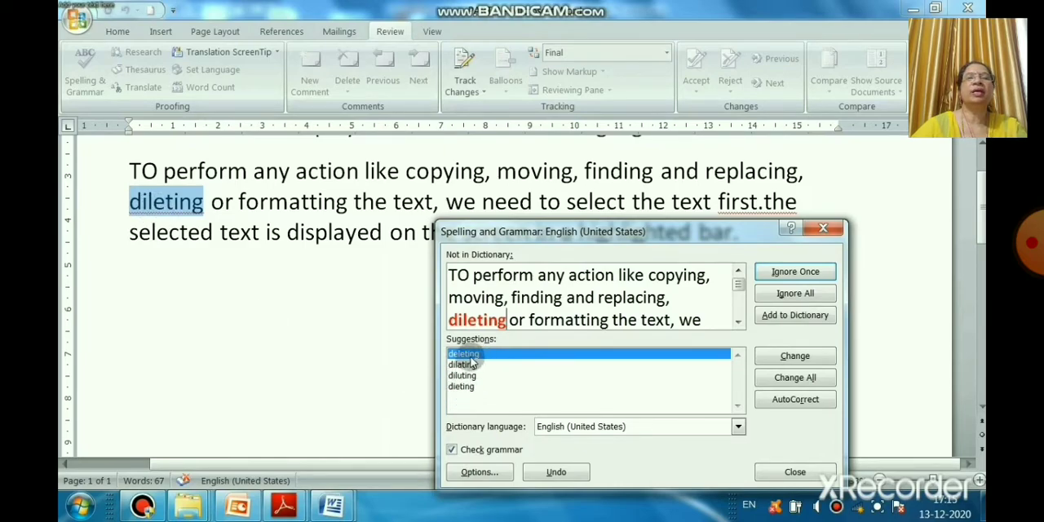
click(812, 357)
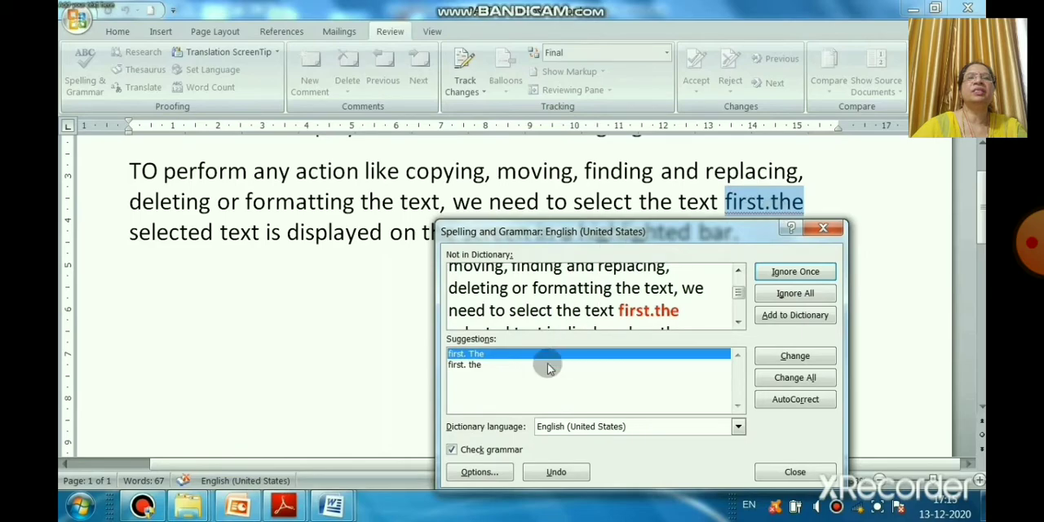
click(761, 355)
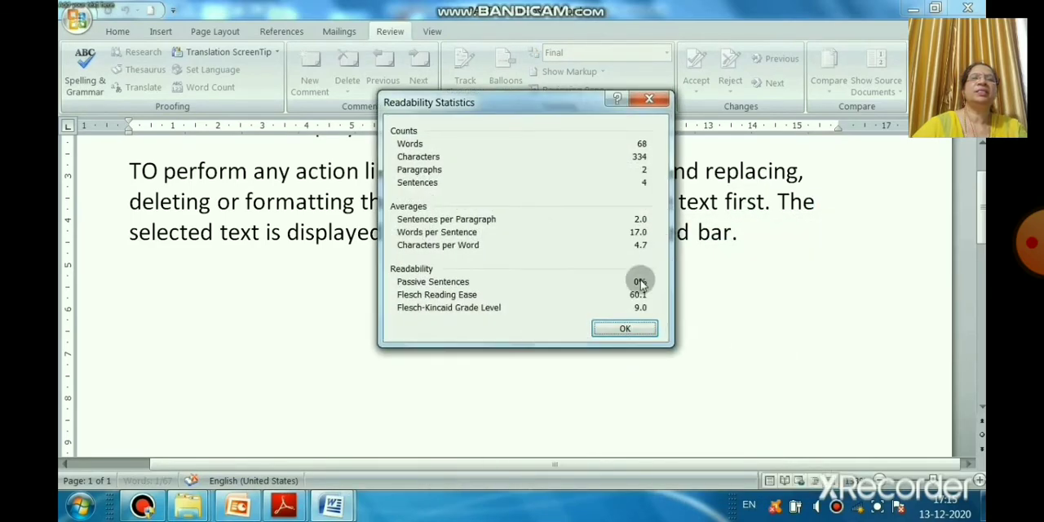
click(624, 329)
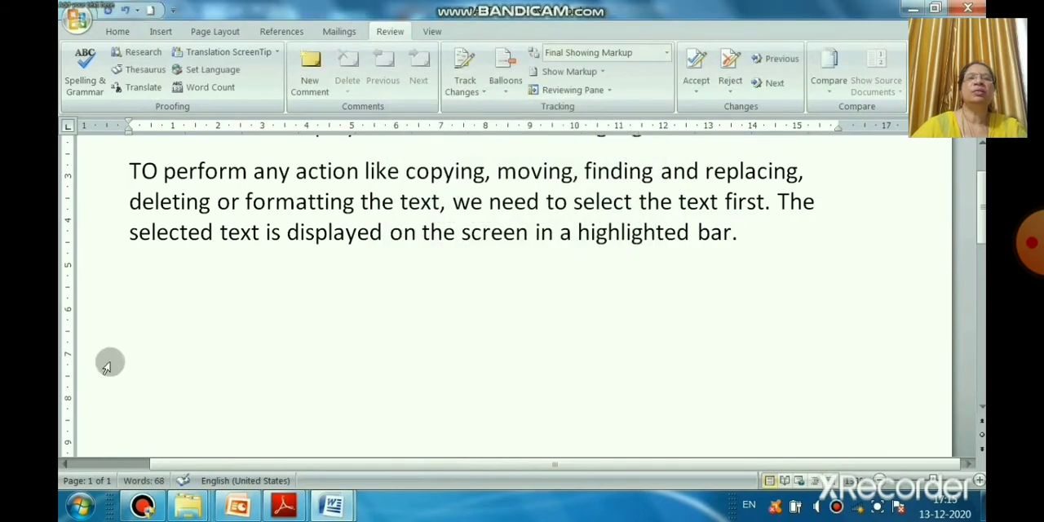